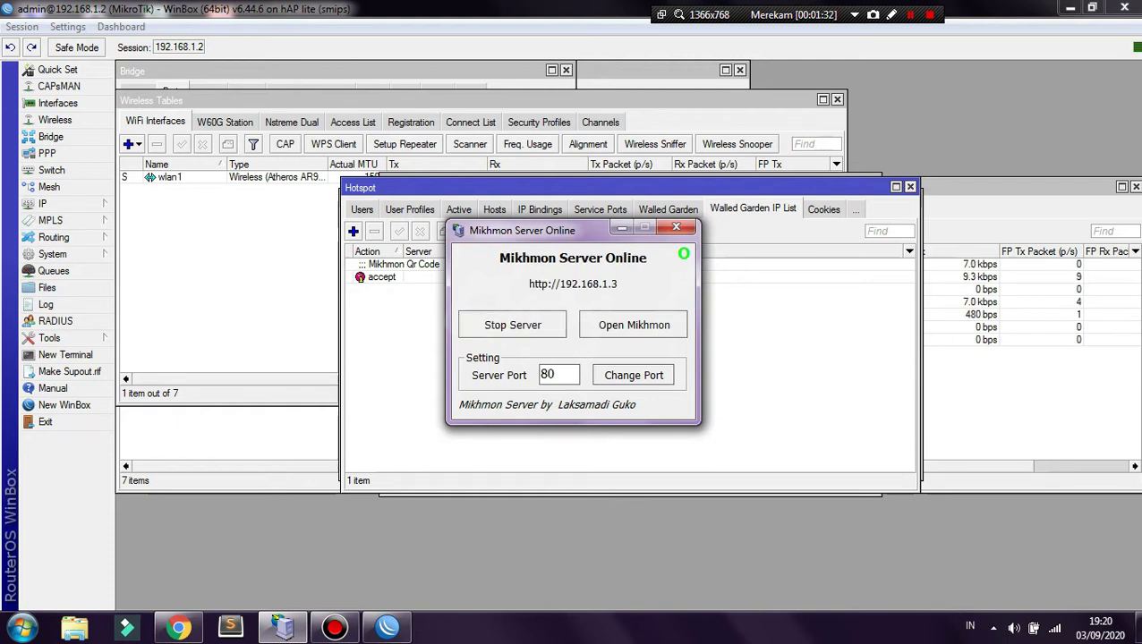
- Open the Mikhmon panel, log out of the admin, and close the extra browser tabs
mouse_move(179, 627)
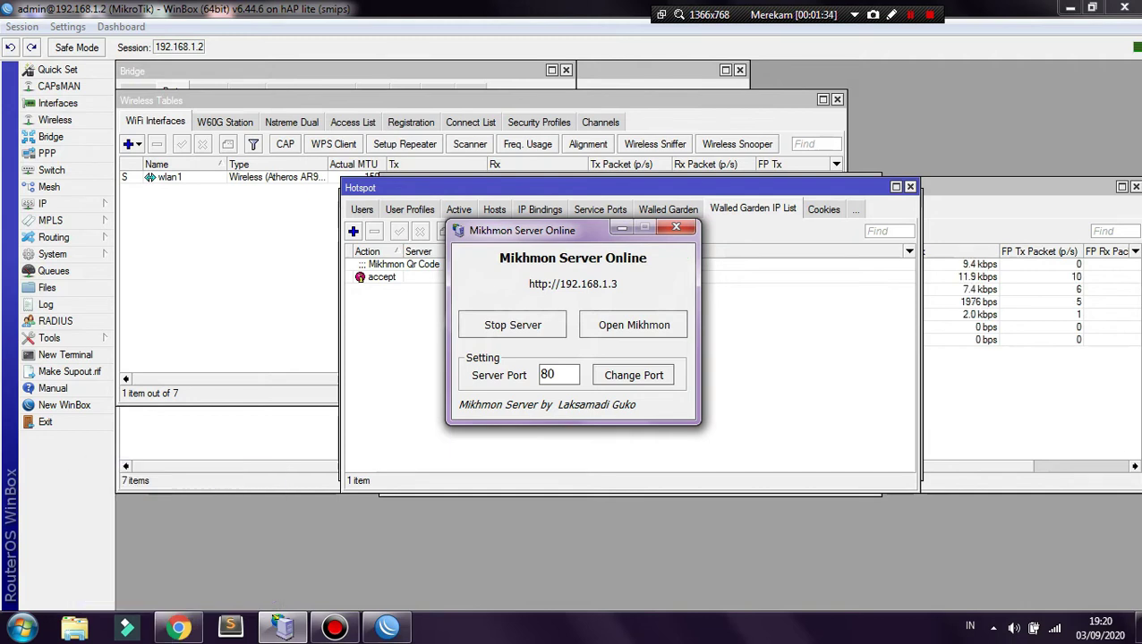
left_click(634, 325)
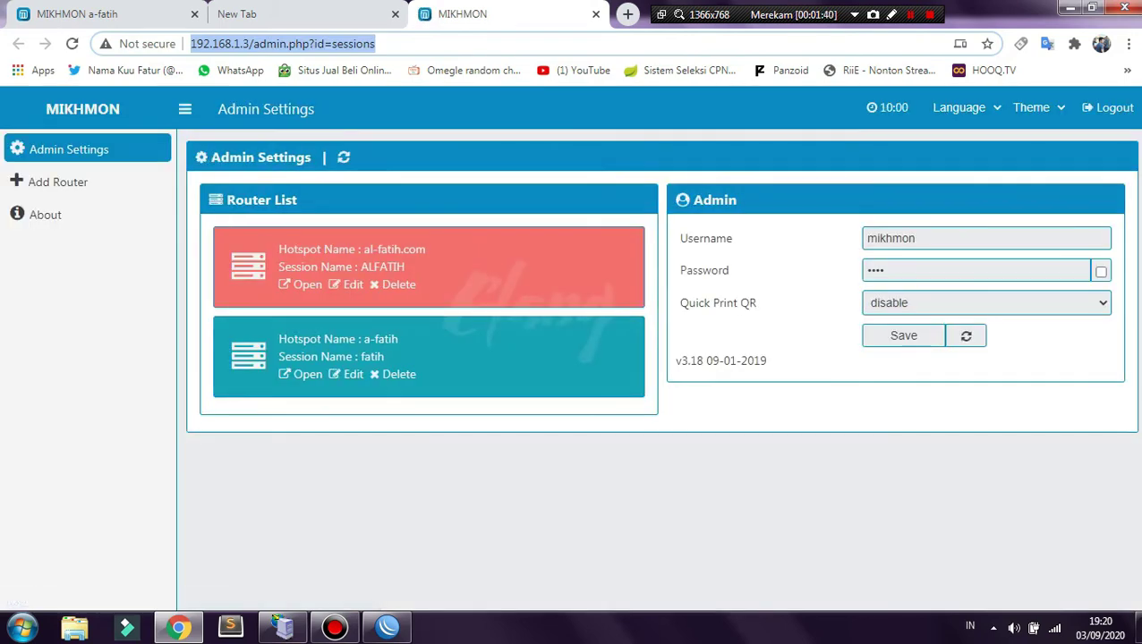
left_click(1113, 107)
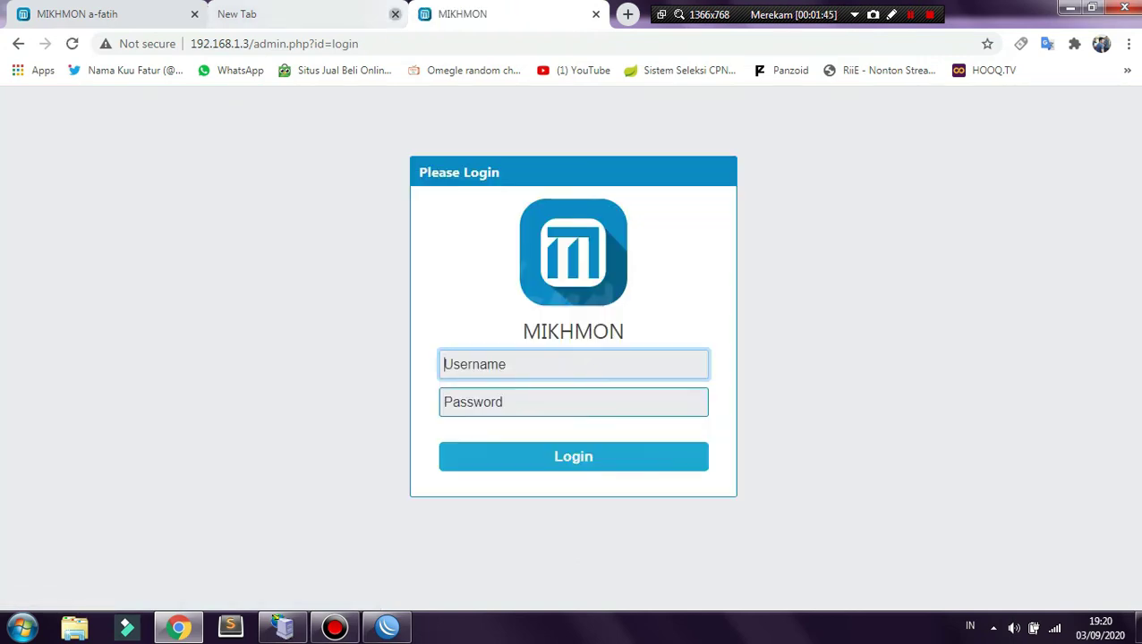
left_click(394, 13)
left_click(194, 14)
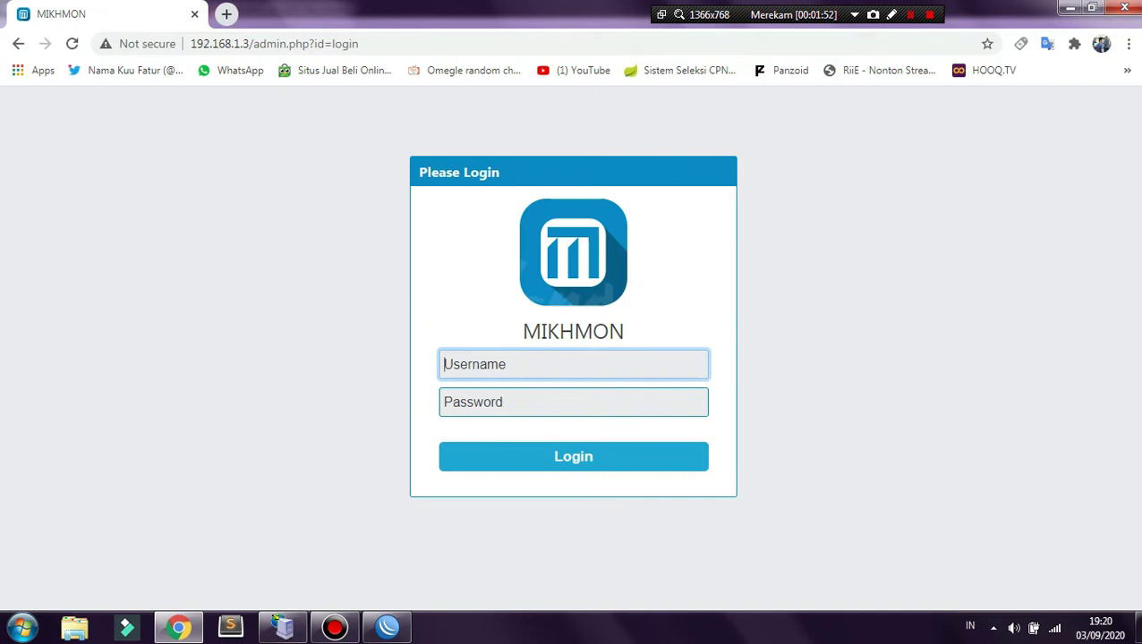
- Log back in to Mikhmon with the admin username and password
type("mikhmon")
key("Tab")
type("1234")
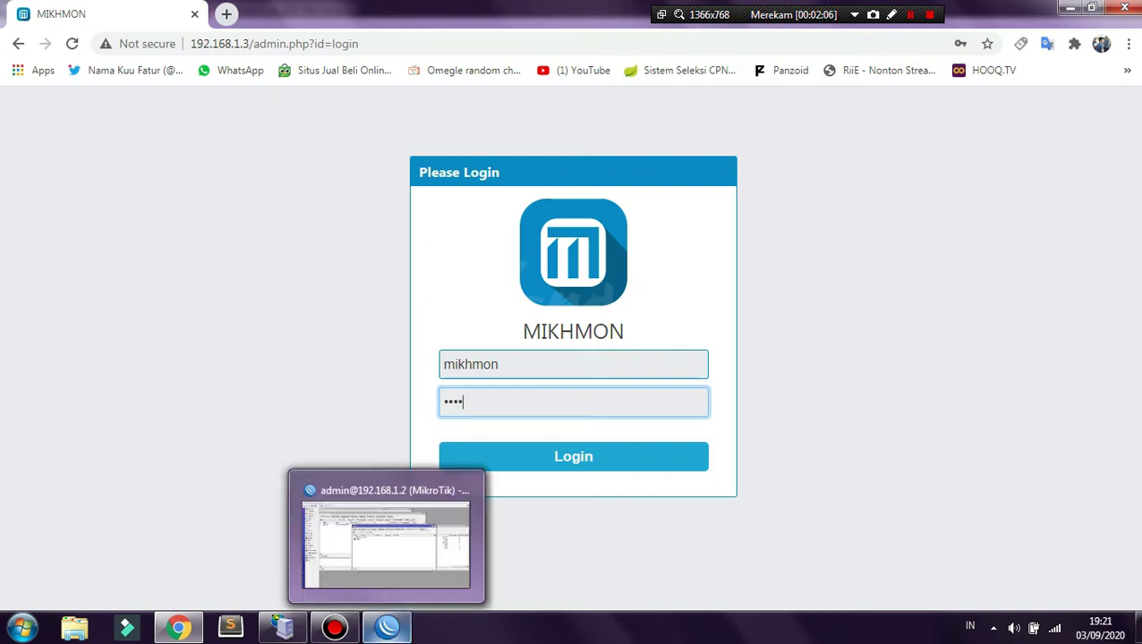
left_click(283, 626)
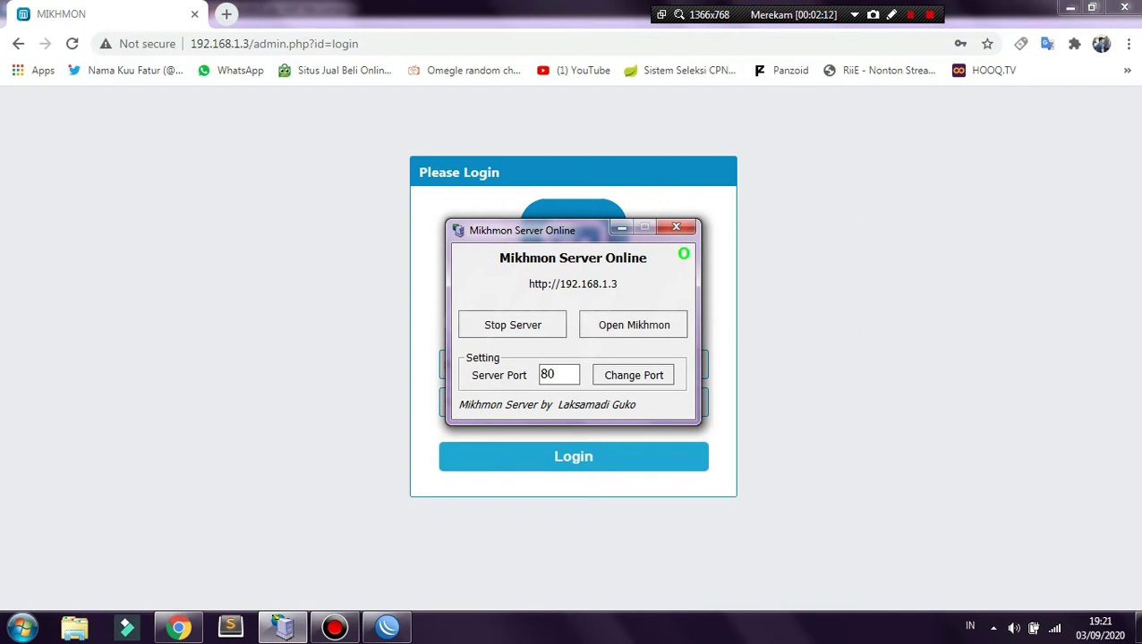
key("alt+Tab")
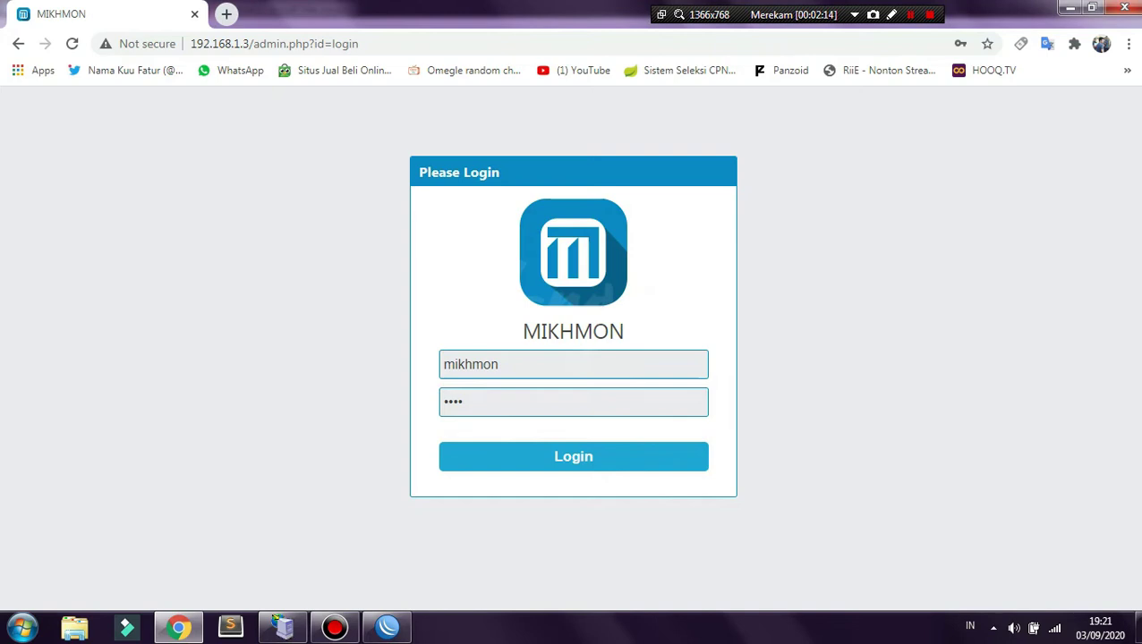
left_click(573, 457)
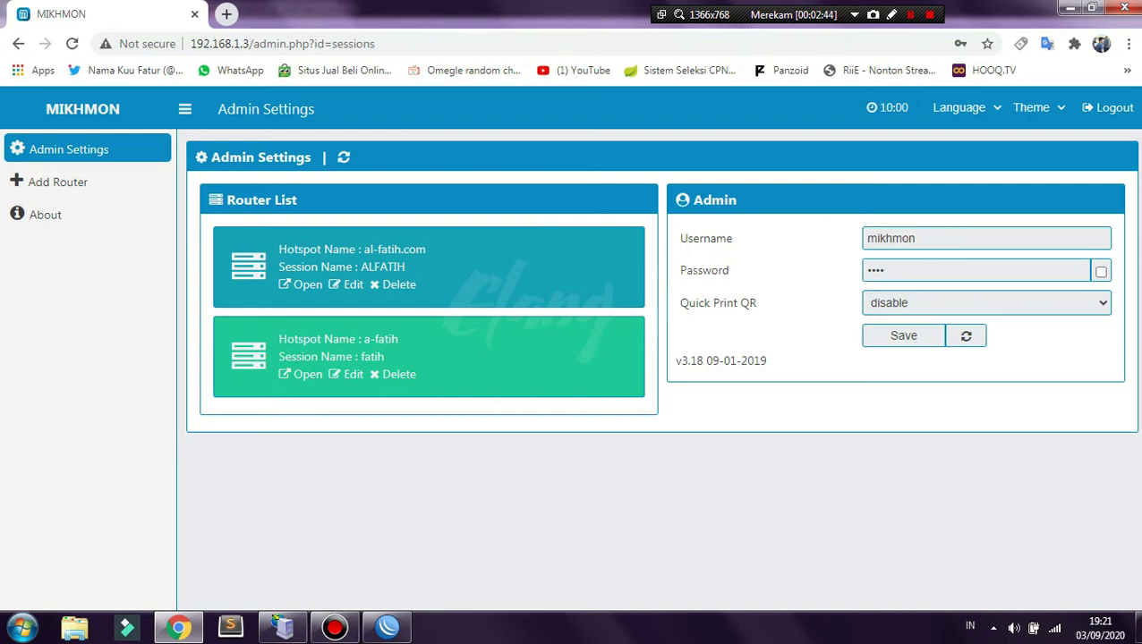
- Open Session Settings for the second router, fatih, which connects to MikroTik at 192.168.1.2
left_click(347, 375)
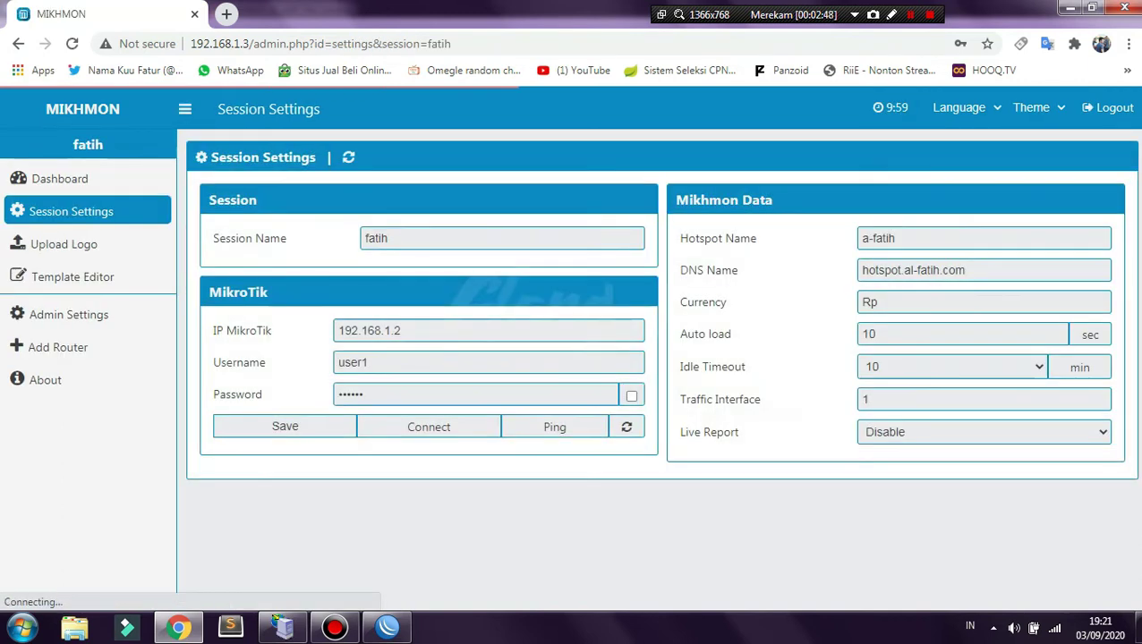
double_click(375, 238)
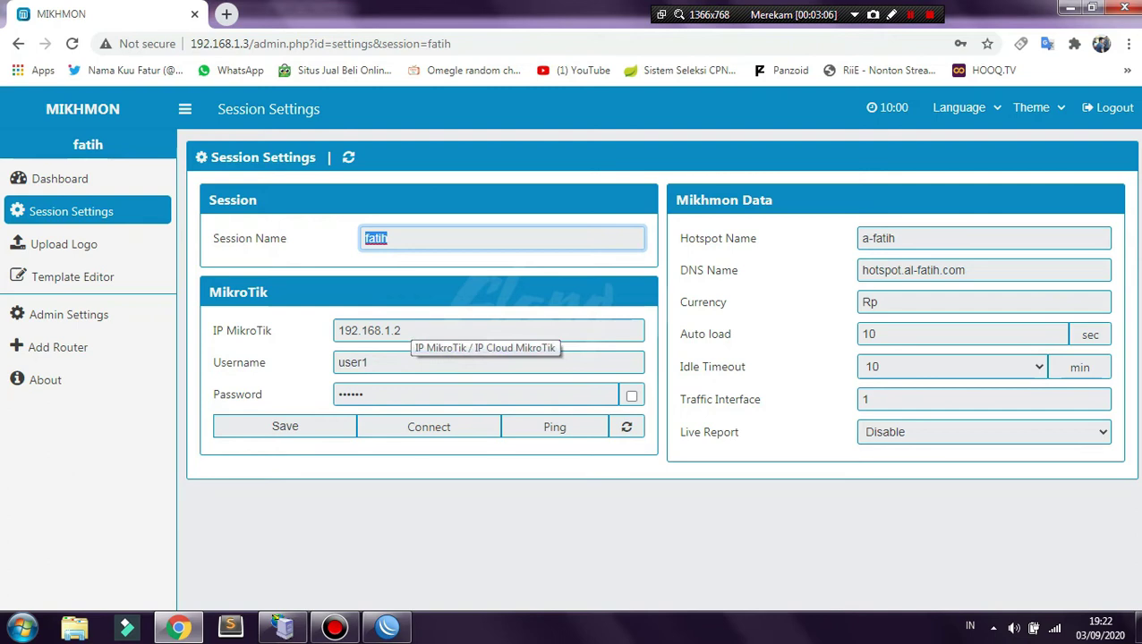
left_click(283, 627)
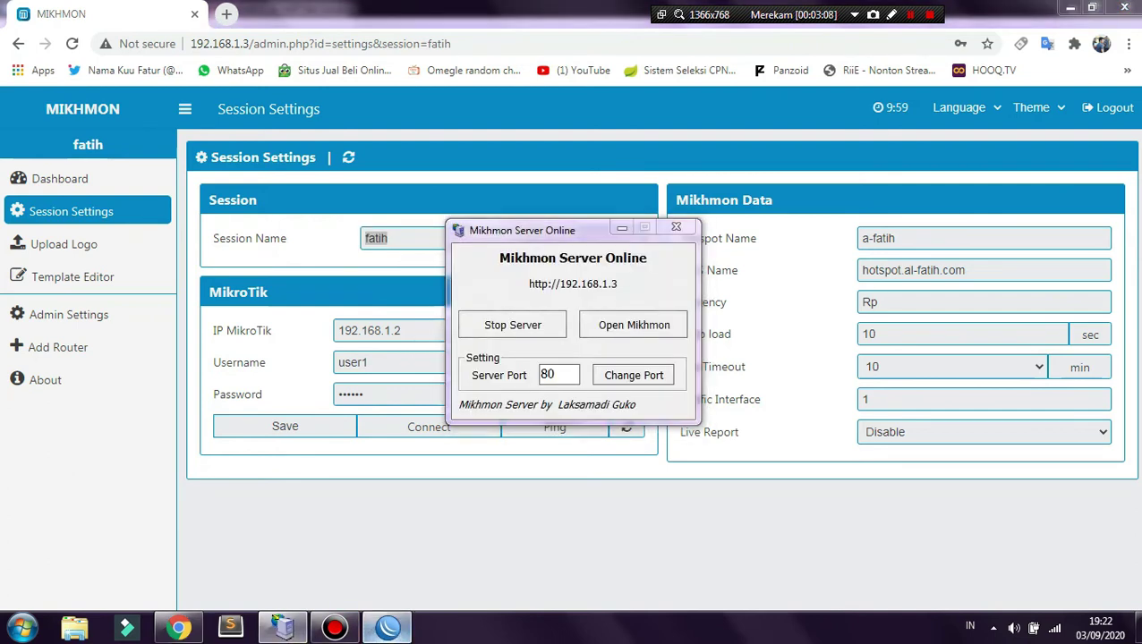
- Bring the WinBox RouterOS window back in front of the browser
left_click(386, 627)
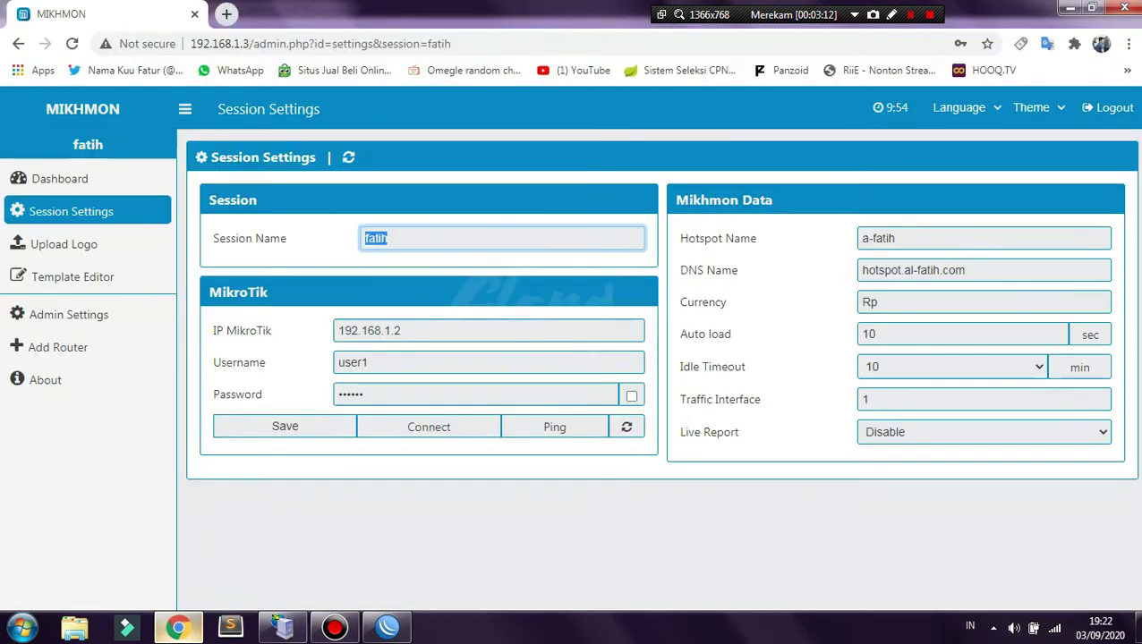
left_click(178, 627)
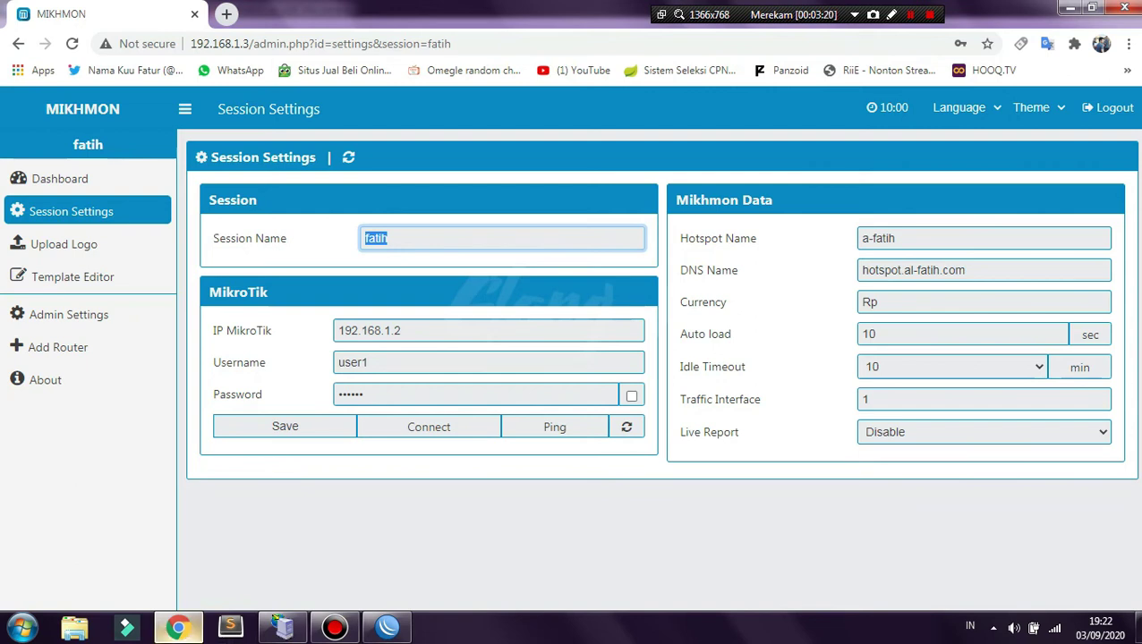
left_click(387, 627)
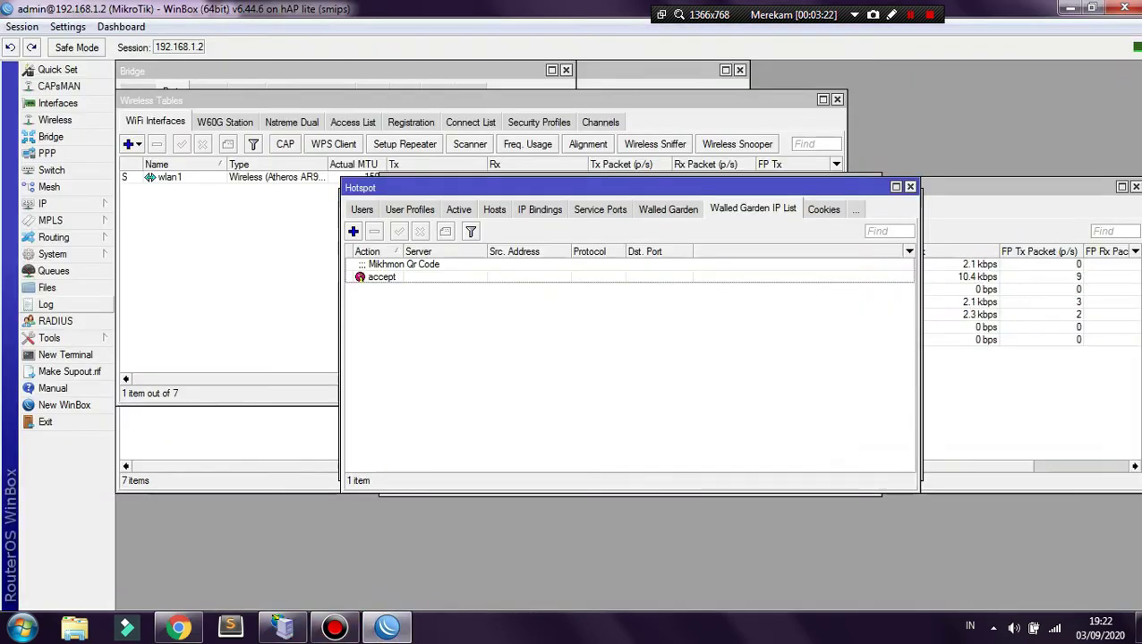
left_click(53, 254)
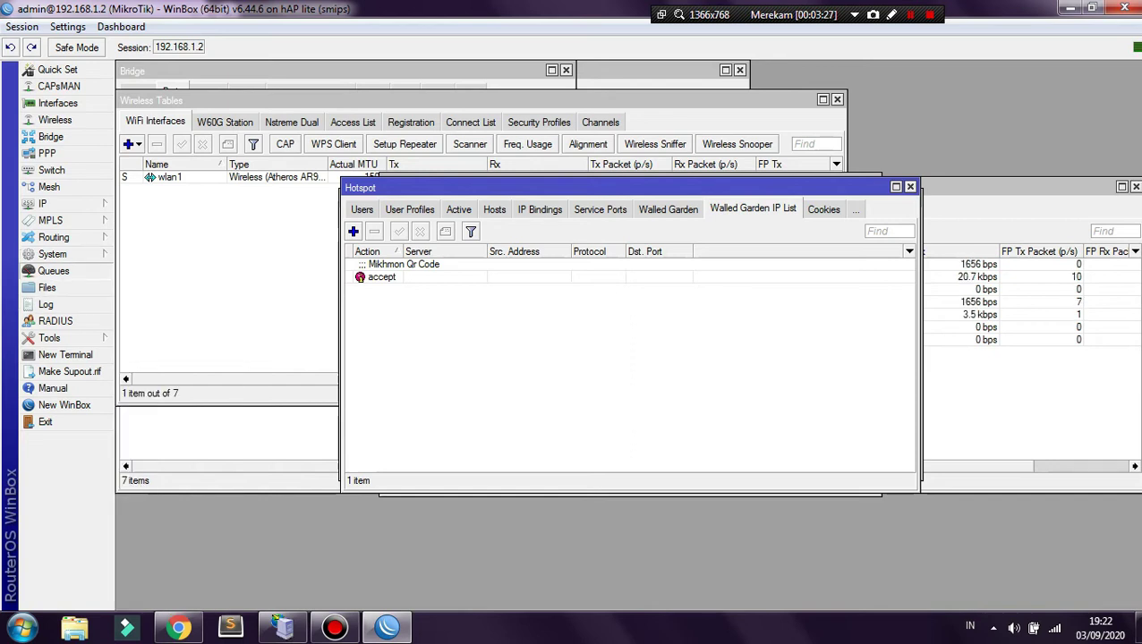
- Open System > Users and inspect user1 and the other full-access account
mouse_move(49, 337)
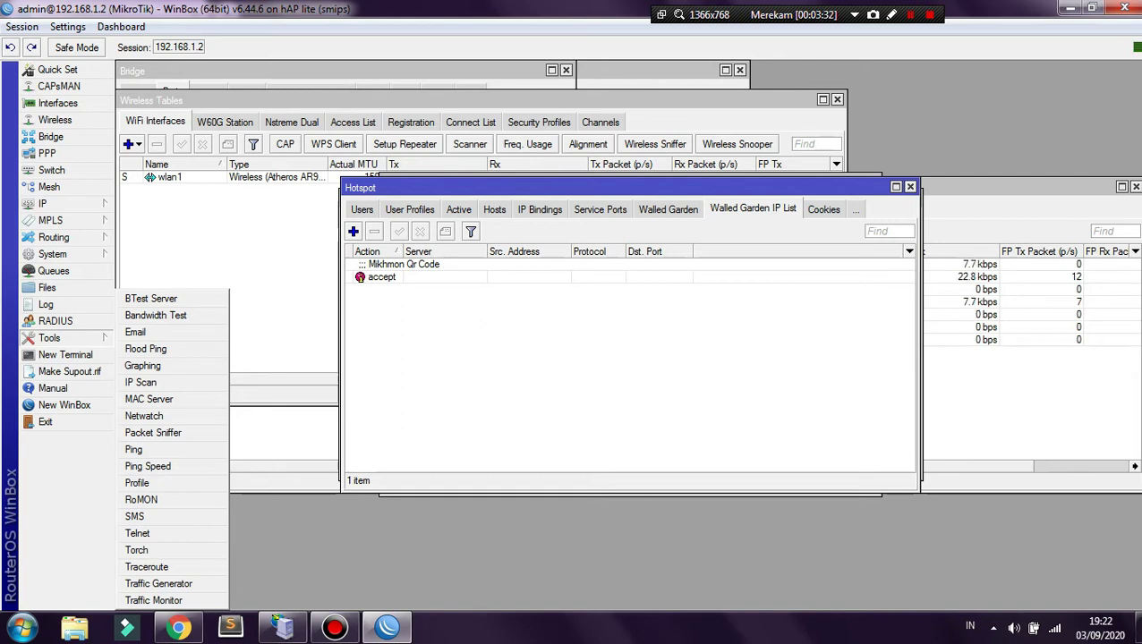
mouse_move(52, 254)
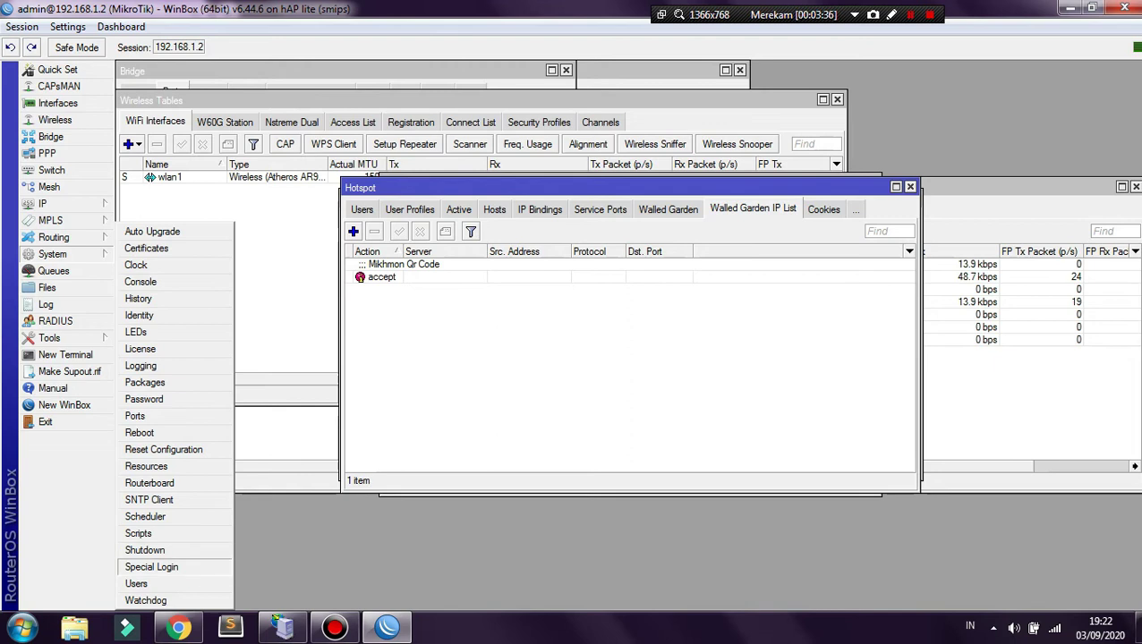
left_click(138, 584)
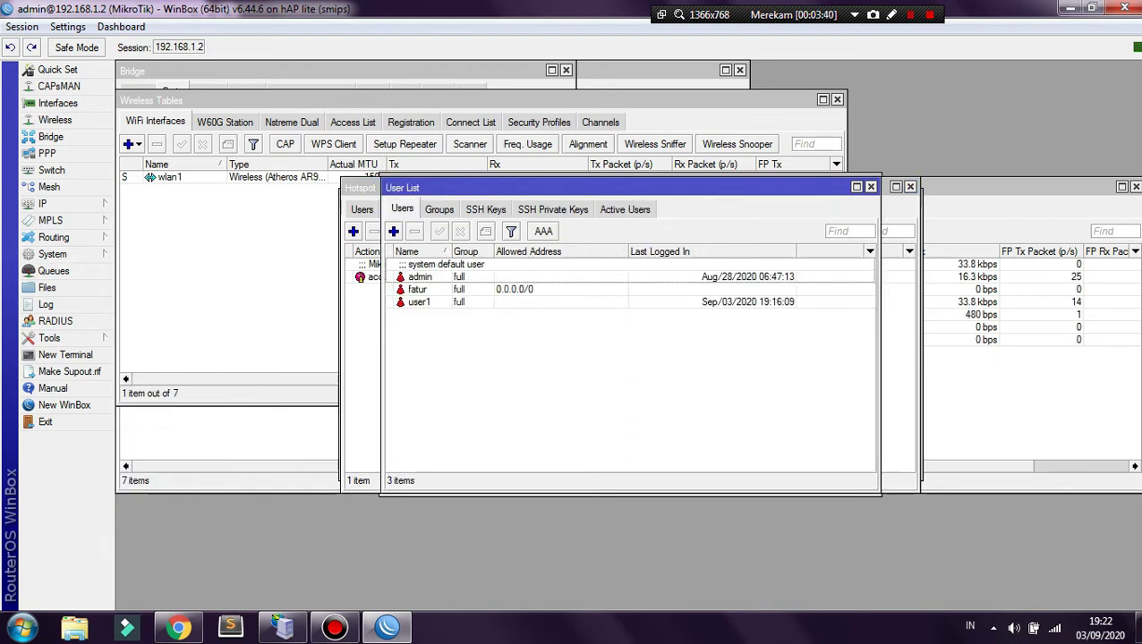
double_click(419, 302)
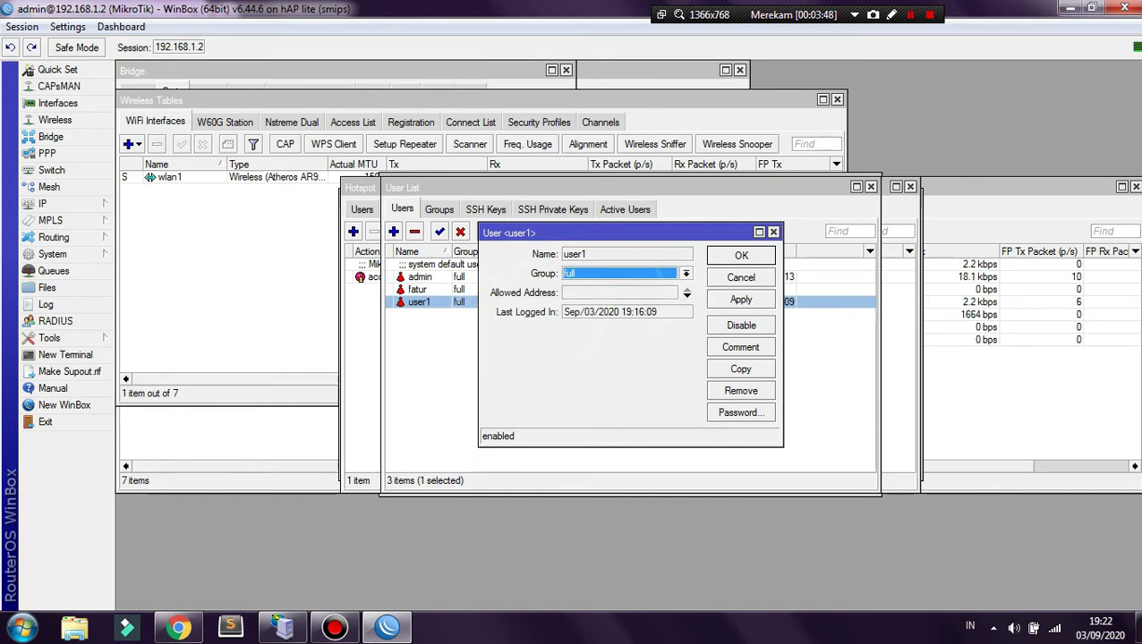
key("Escape")
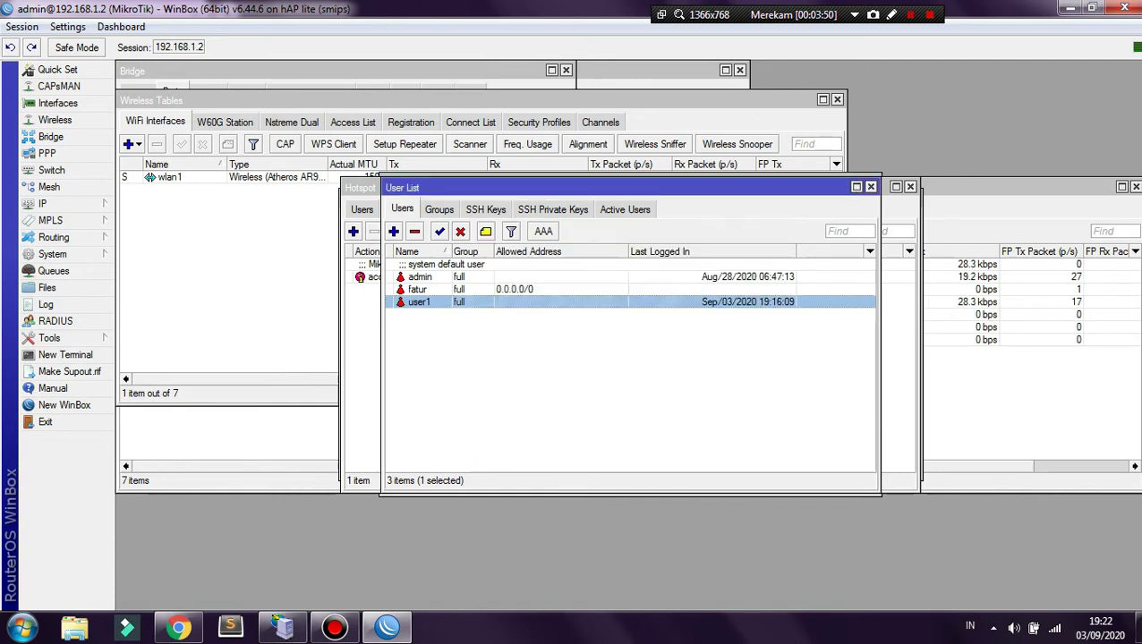
double_click(417, 289)
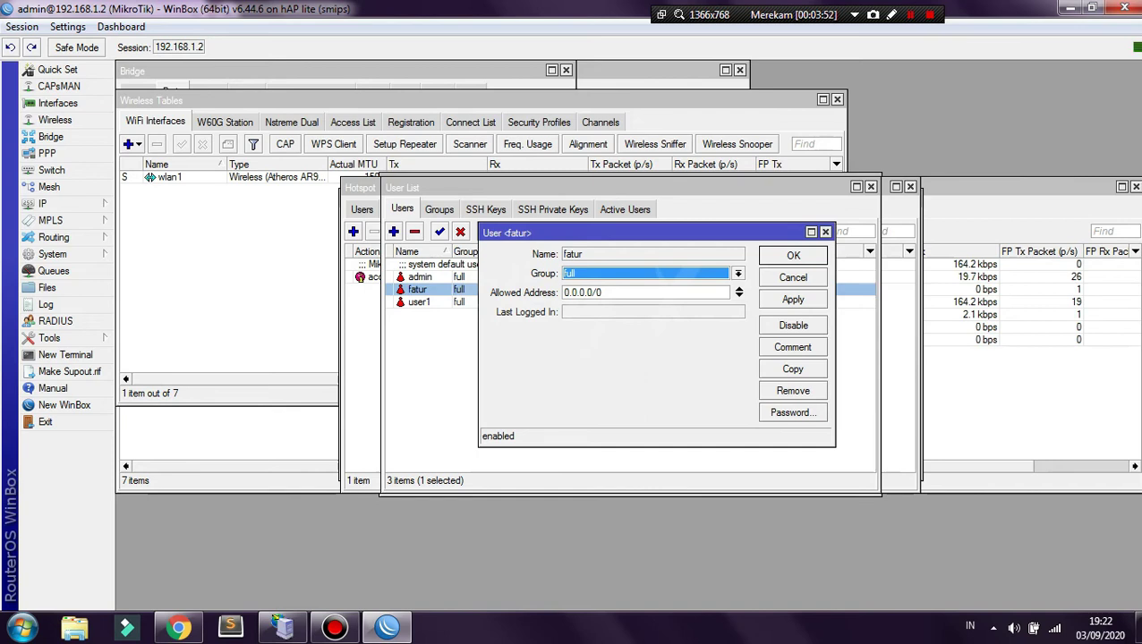
key("Escape")
- Start a new router user, user2, in the read group
left_click(178, 627)
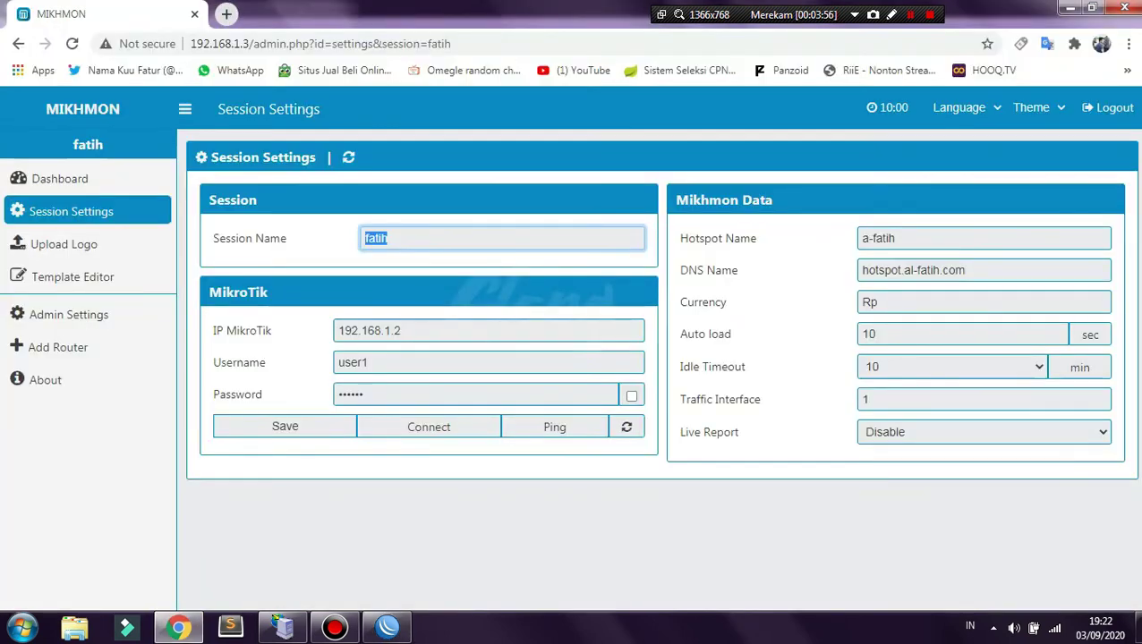
left_click(387, 626)
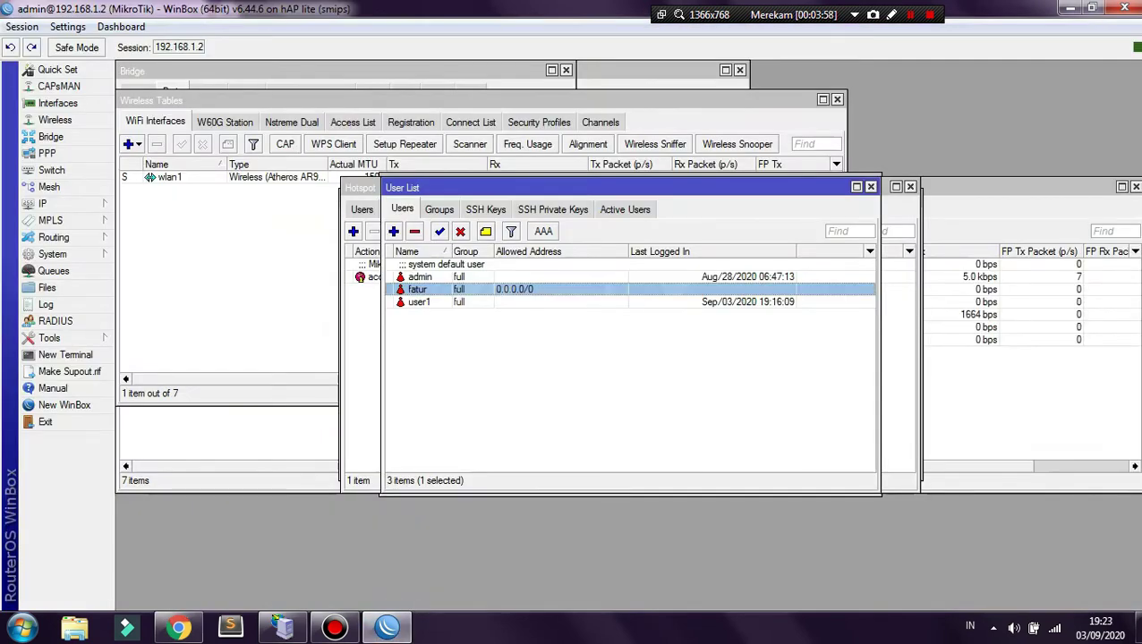
left_click(394, 232)
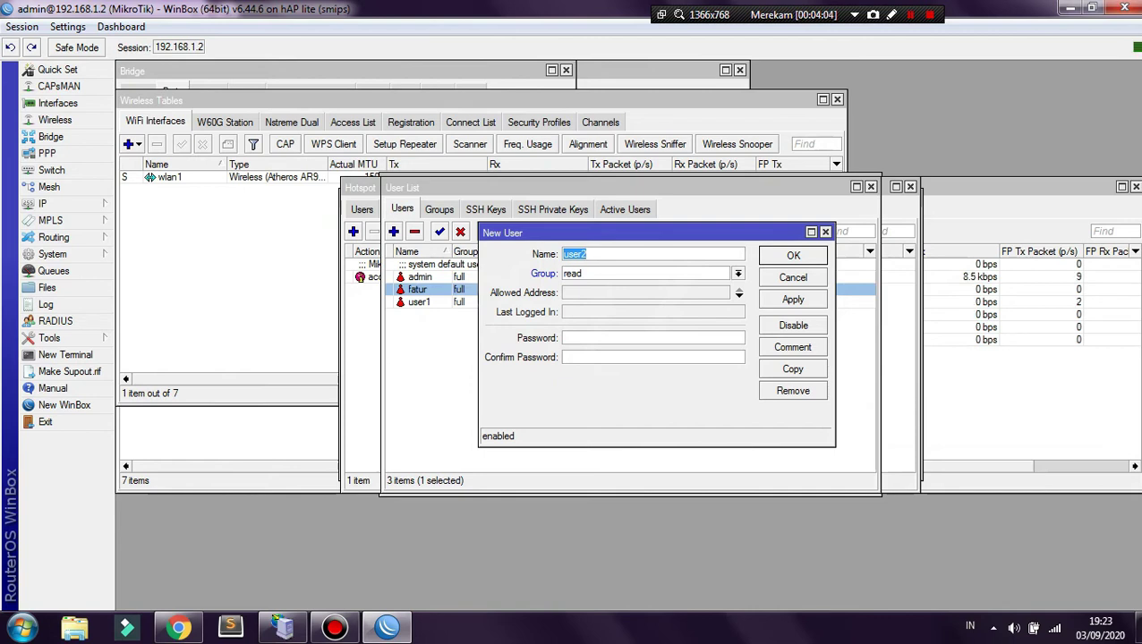
- Abandon the new user form without adding anyone
left_click(653, 338)
left_click(652, 357)
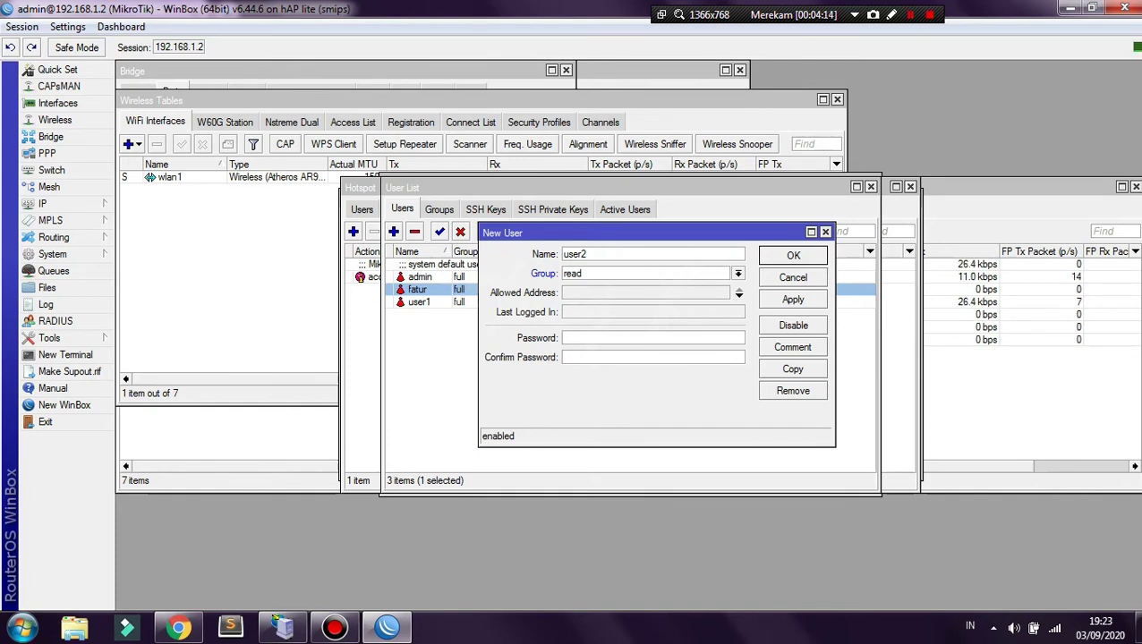
key("Escape")
- Confirm user1 is in the full group, then return to Mikhmon's session settings
double_click(420, 302)
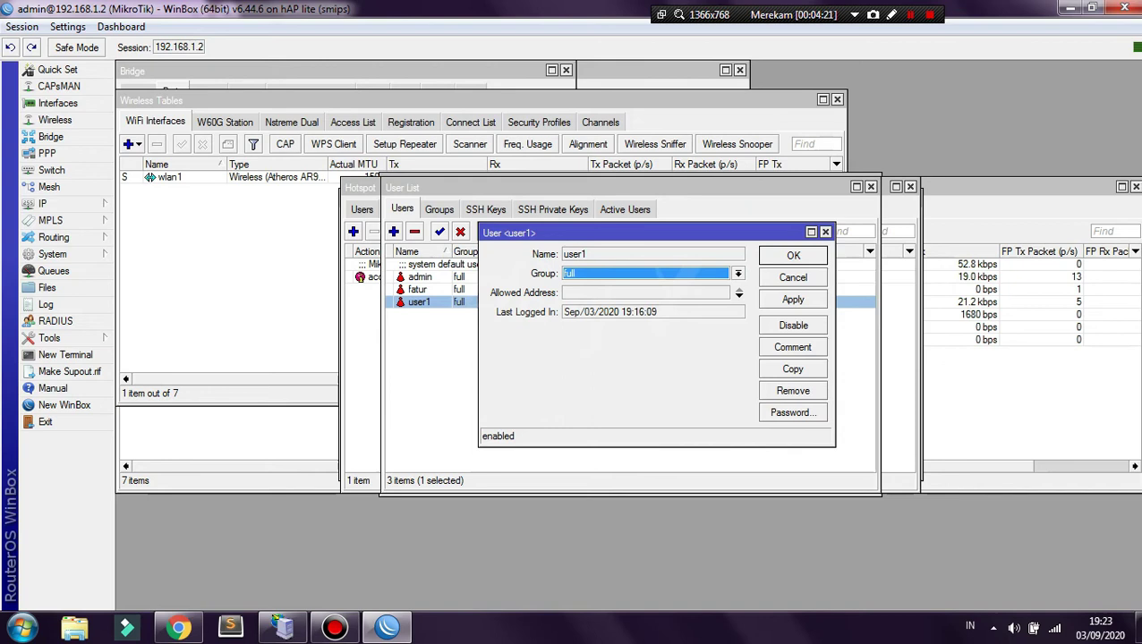
key("Return")
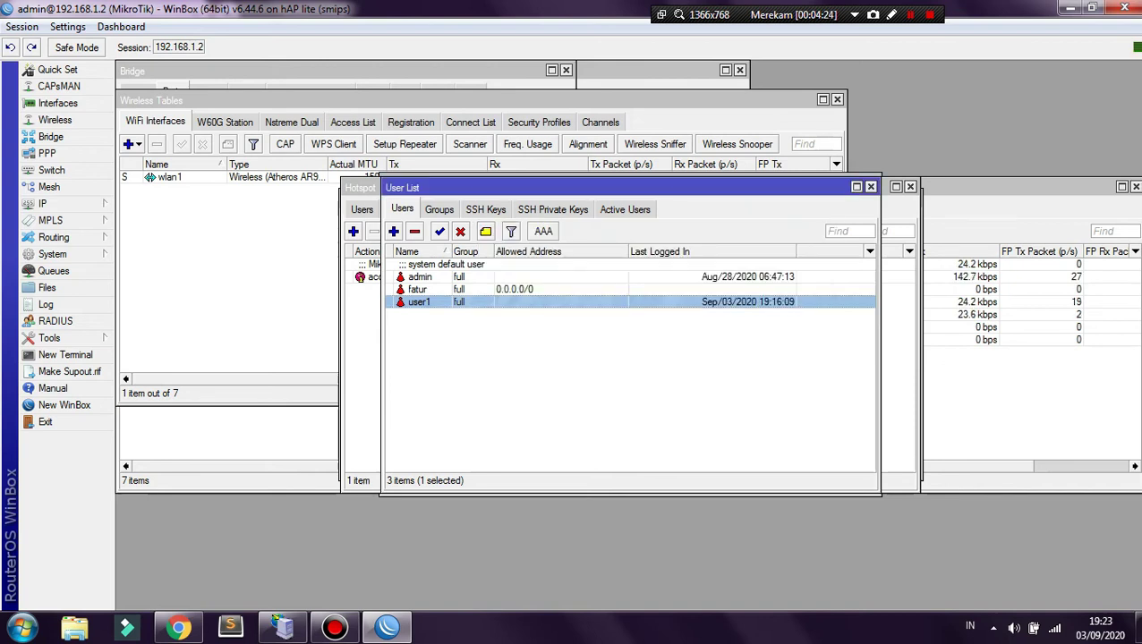
key("Insert")
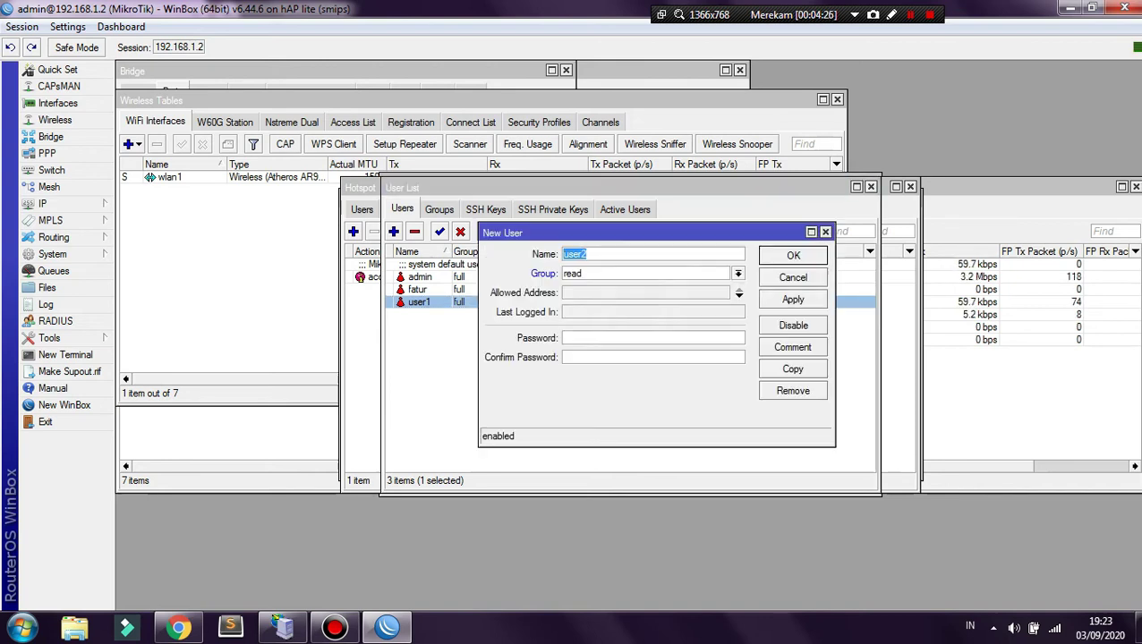
key("Escape")
left_click(179, 628)
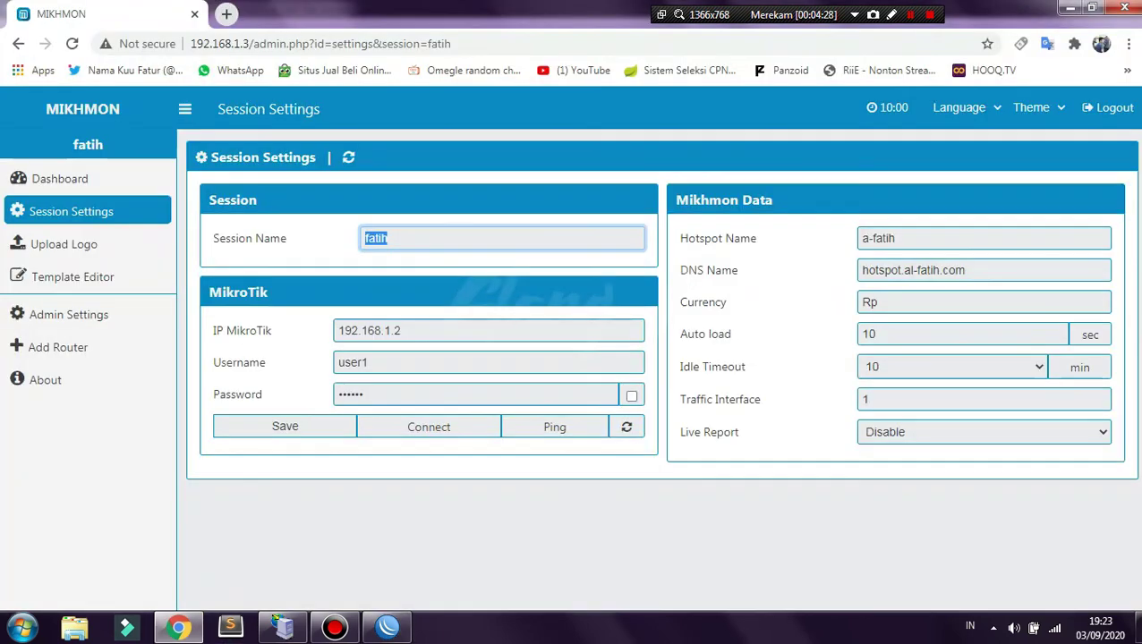
- Check the session username user1 against WinBox and ping 192.168.1.2 on port 8728 successfully
left_click(401, 331)
double_click(367, 362)
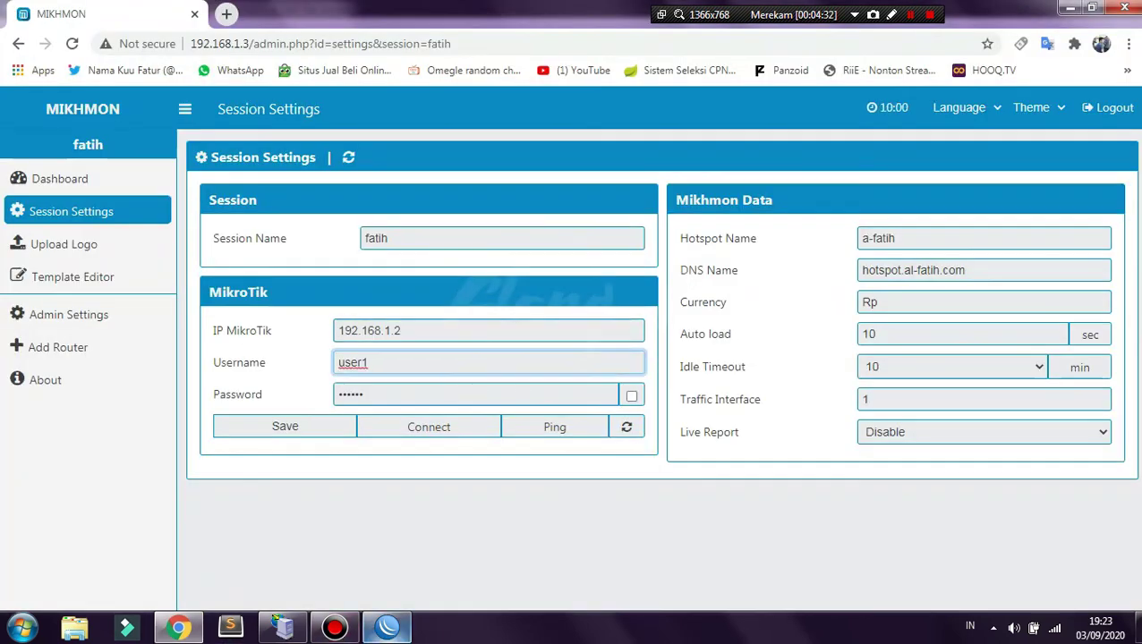
left_click(386, 628)
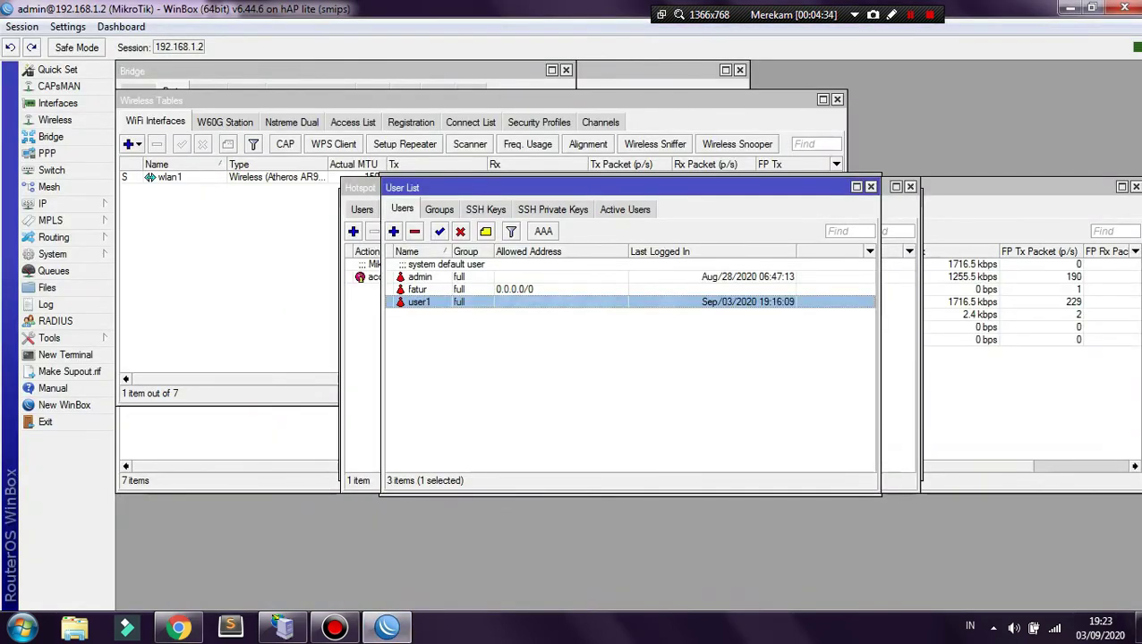
left_click(179, 628)
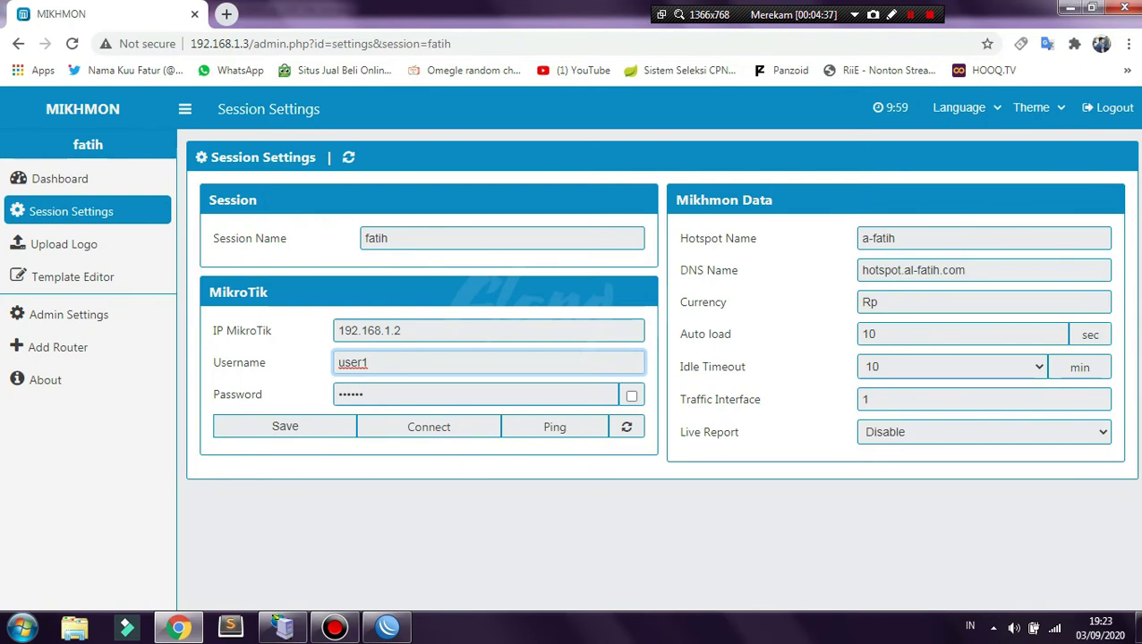
left_click(555, 427)
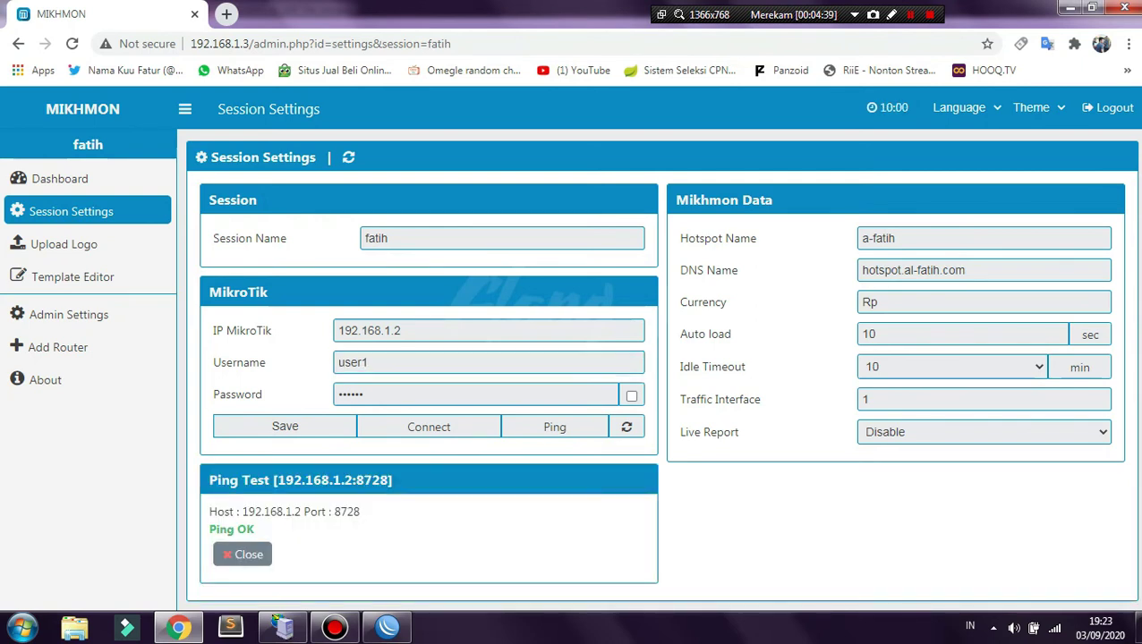
left_click(896, 238)
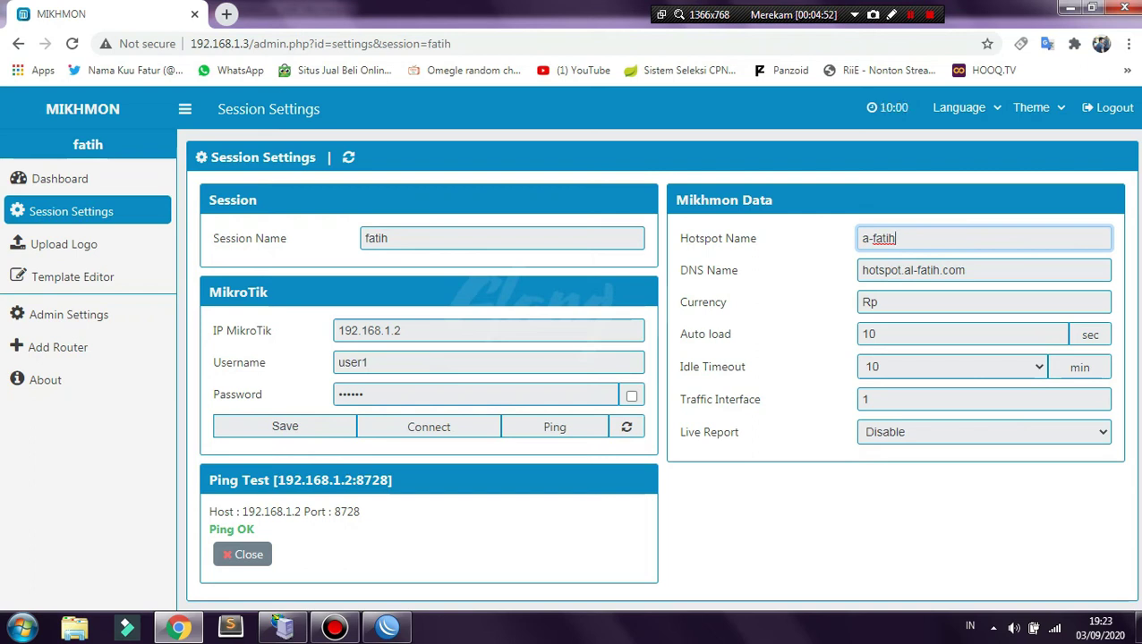
- Review the DNS Name and Currency values, then connect the fatih session to the hAP lite router
left_click_drag(977, 270, 857, 270)
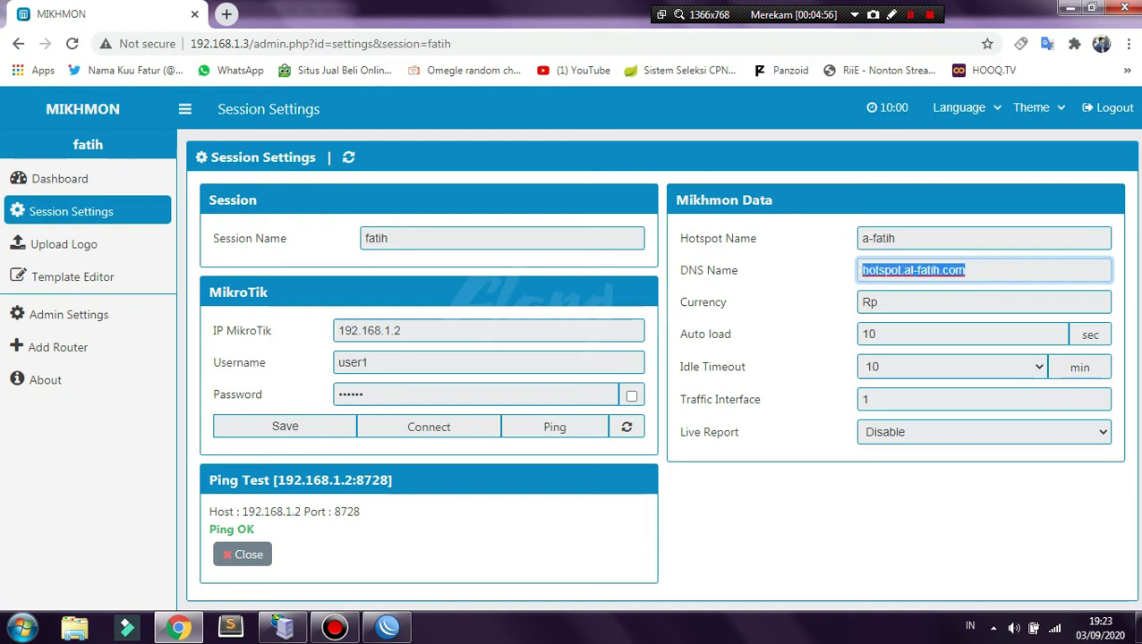
left_click(877, 303)
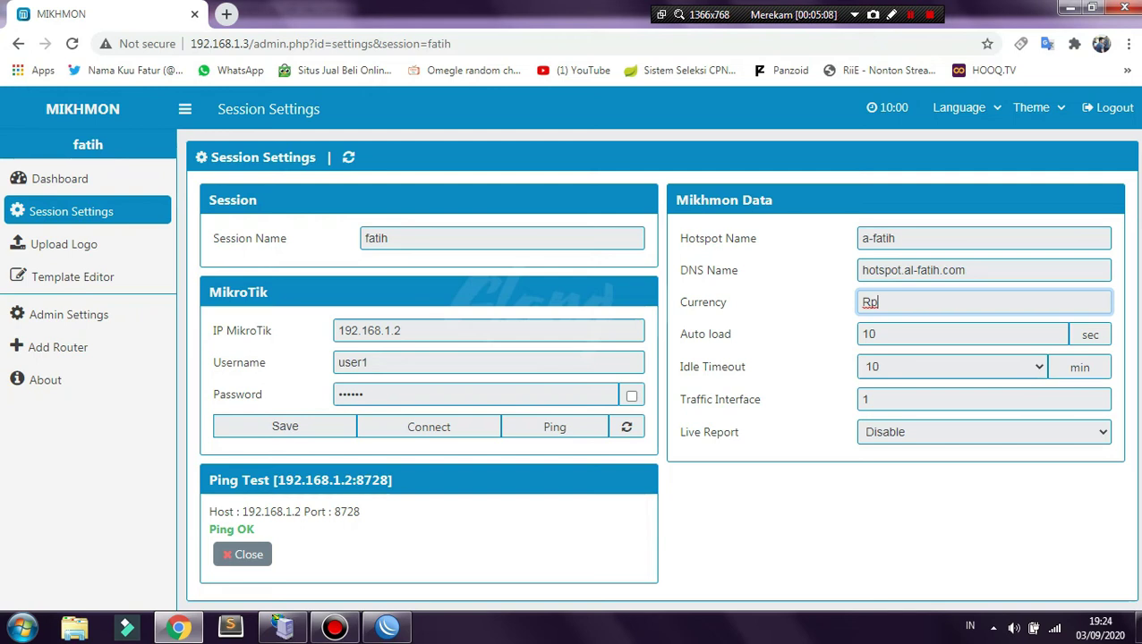
left_click(429, 427)
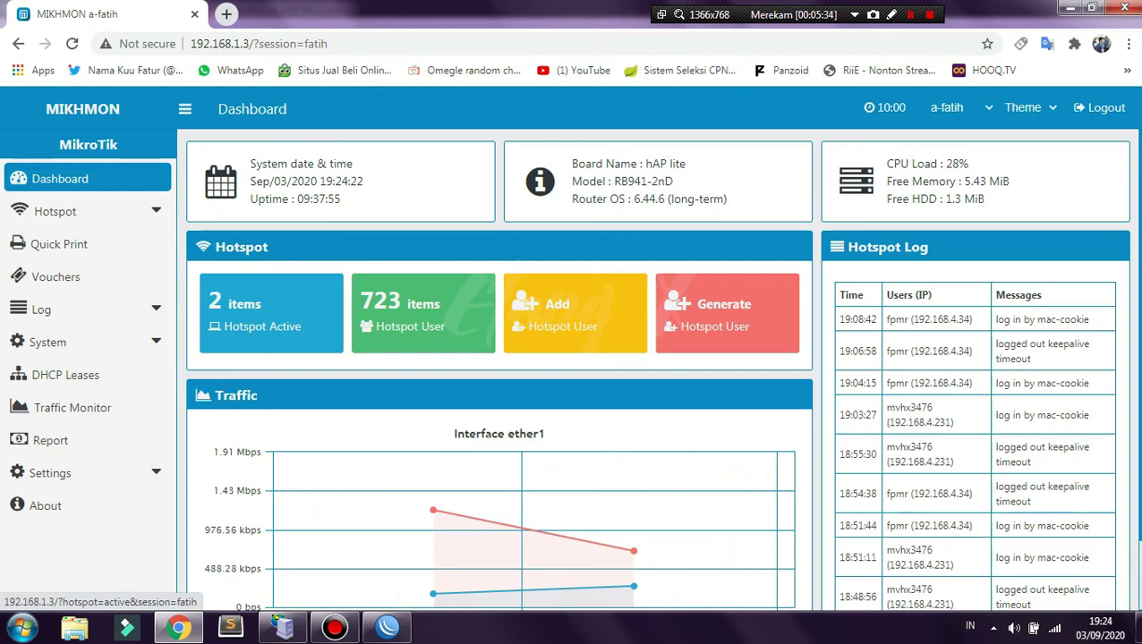
- Open the Hotspot Active list from the dashboard tile
left_click(271, 313)
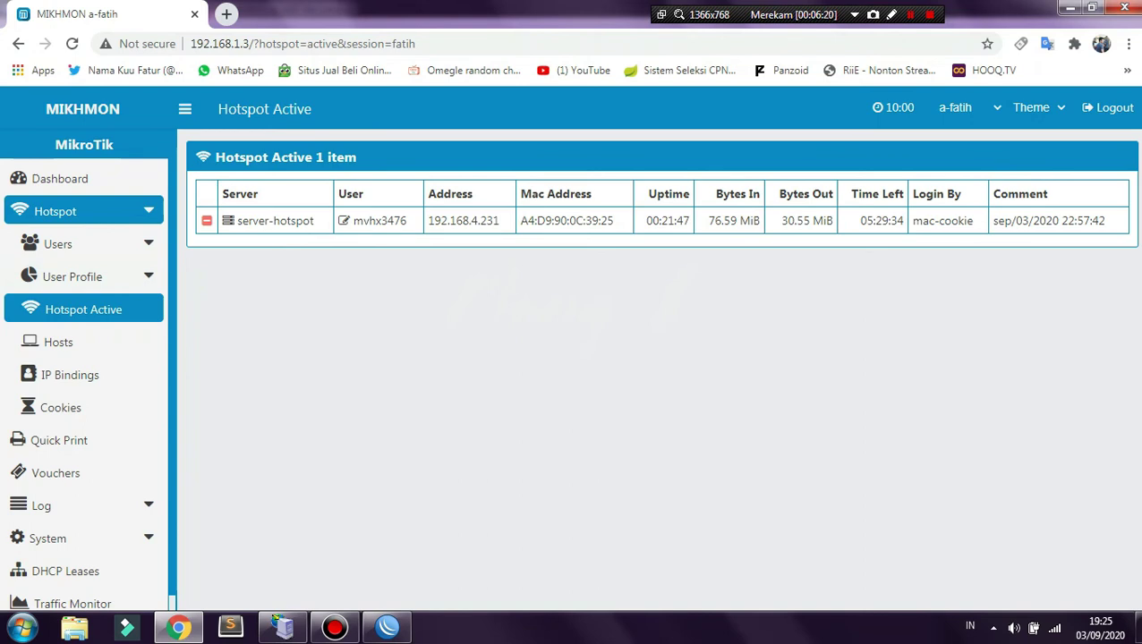
- Glance at the dashboard and voucher profiles, then open the September 2020 selling report
left_click(60, 178)
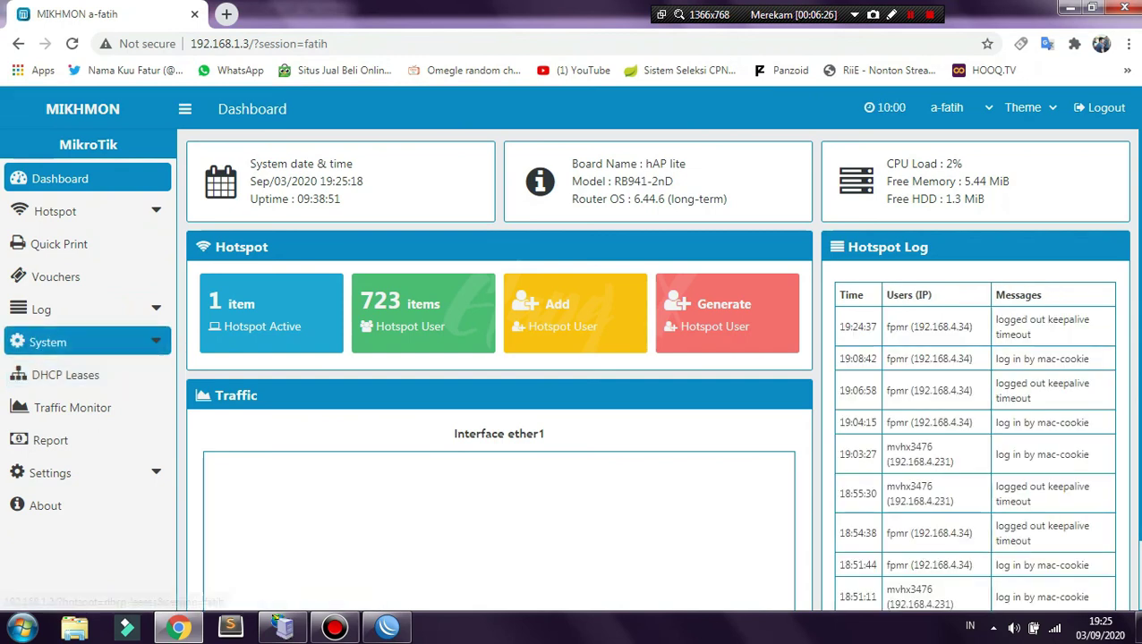
left_click(55, 276)
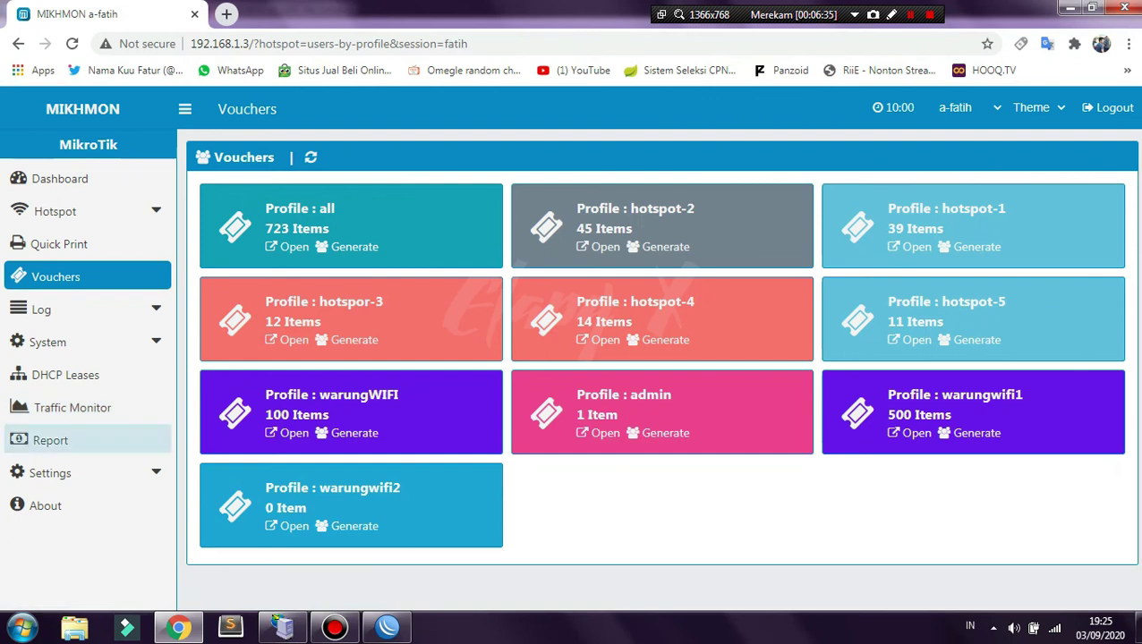
left_click(50, 440)
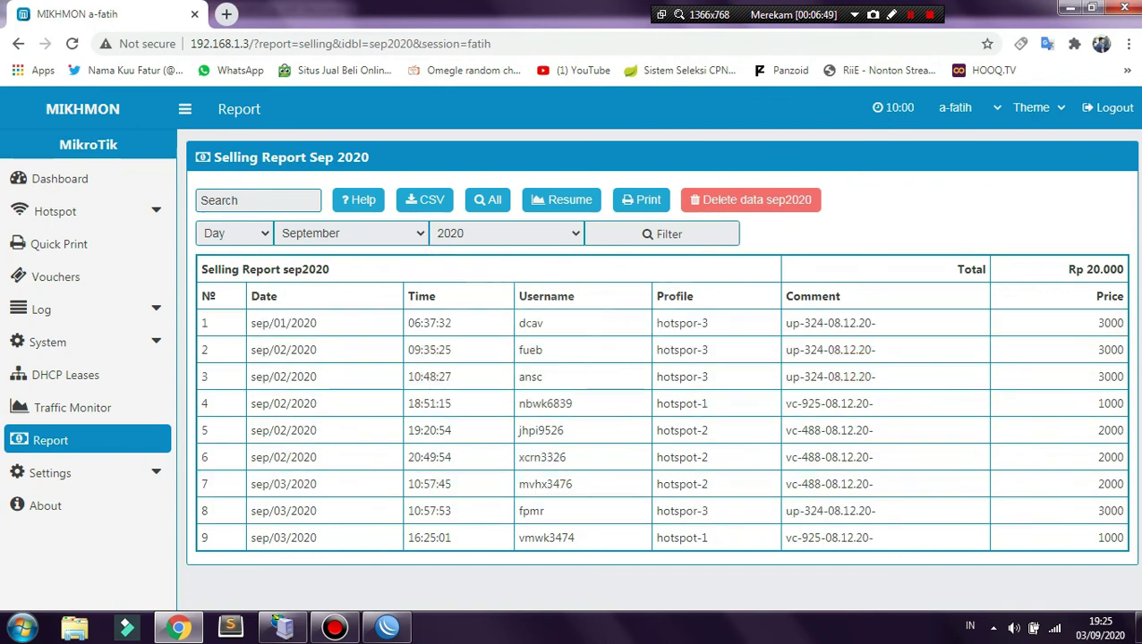
- Filter the selling report to August 2020 (Rp 243.000), then go back to the dashboard
left_click(349, 233)
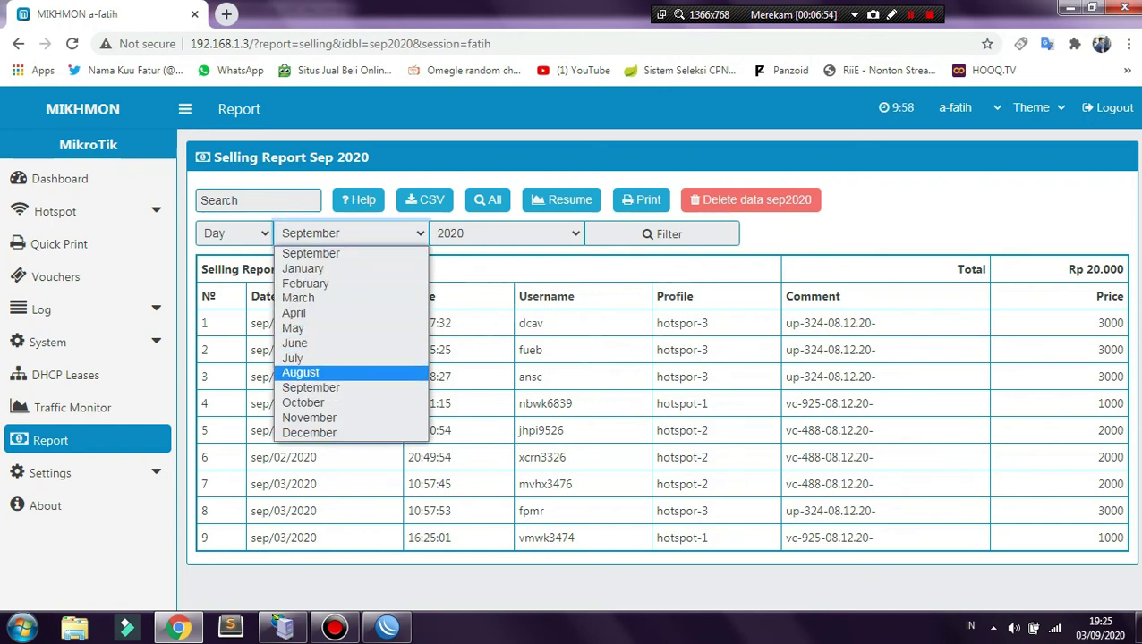
left_click(300, 370)
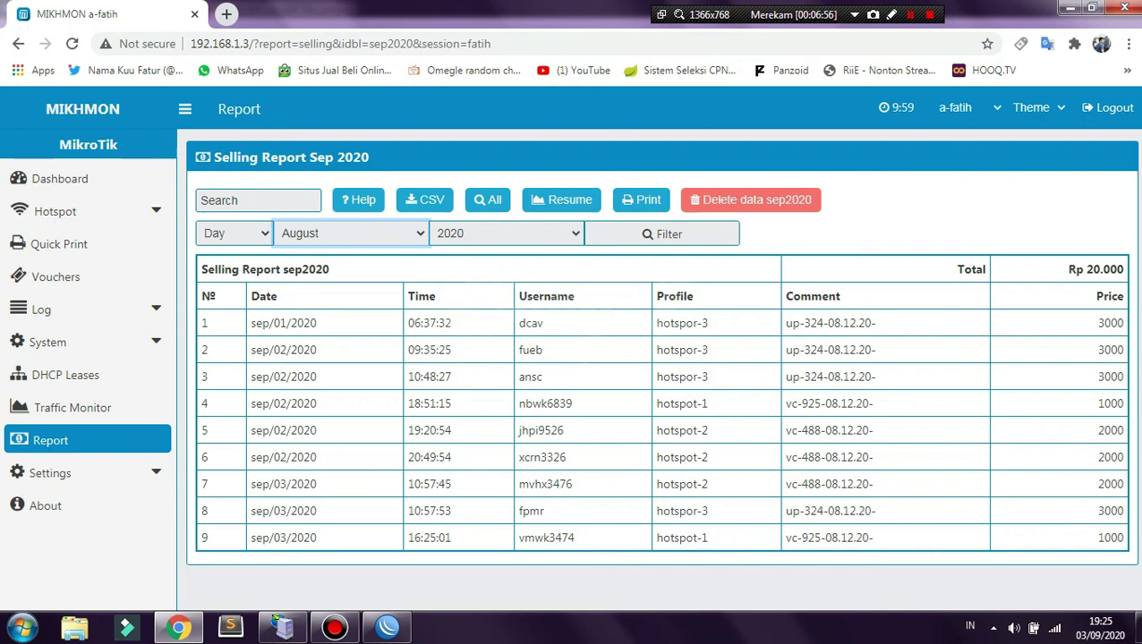
left_click(663, 233)
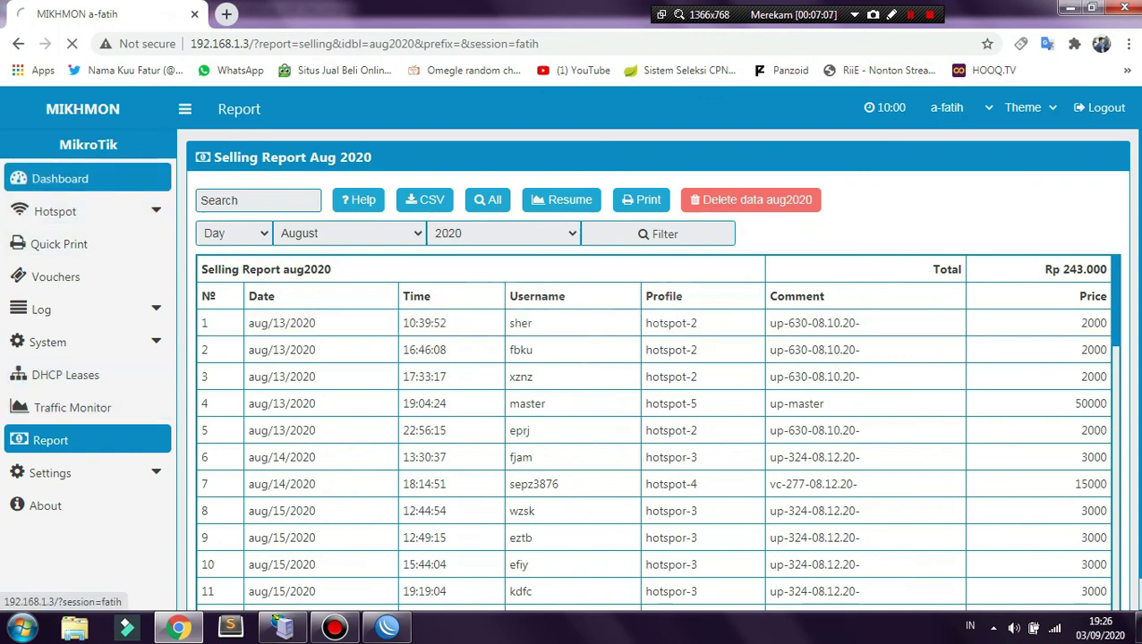
left_click(60, 178)
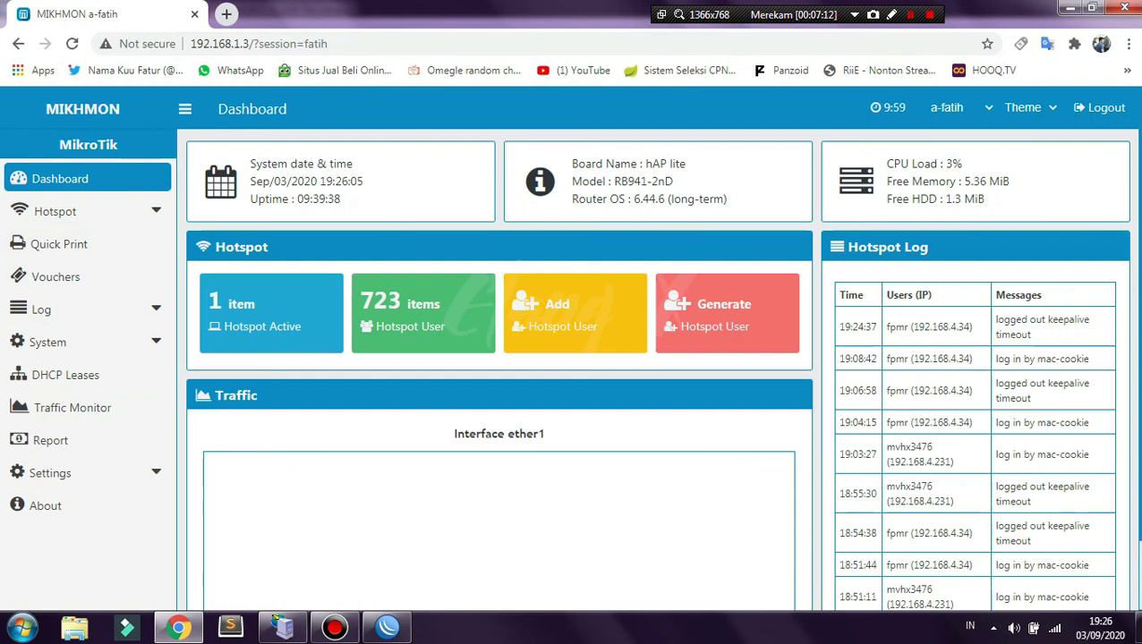
key("alt+Tab")
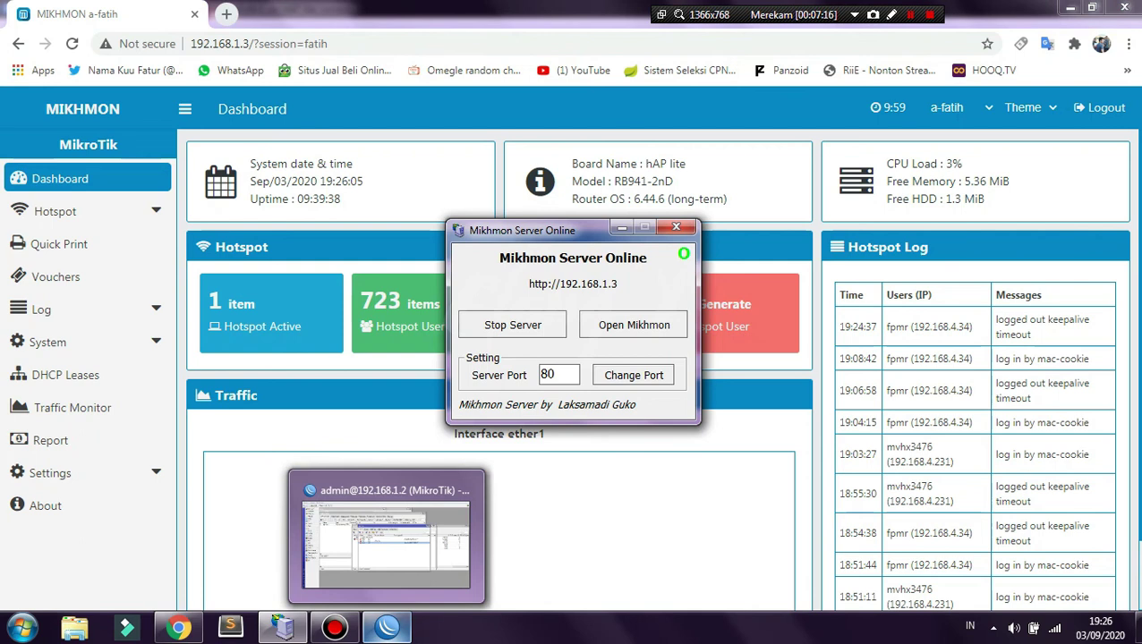
left_click(387, 626)
left_click(283, 626)
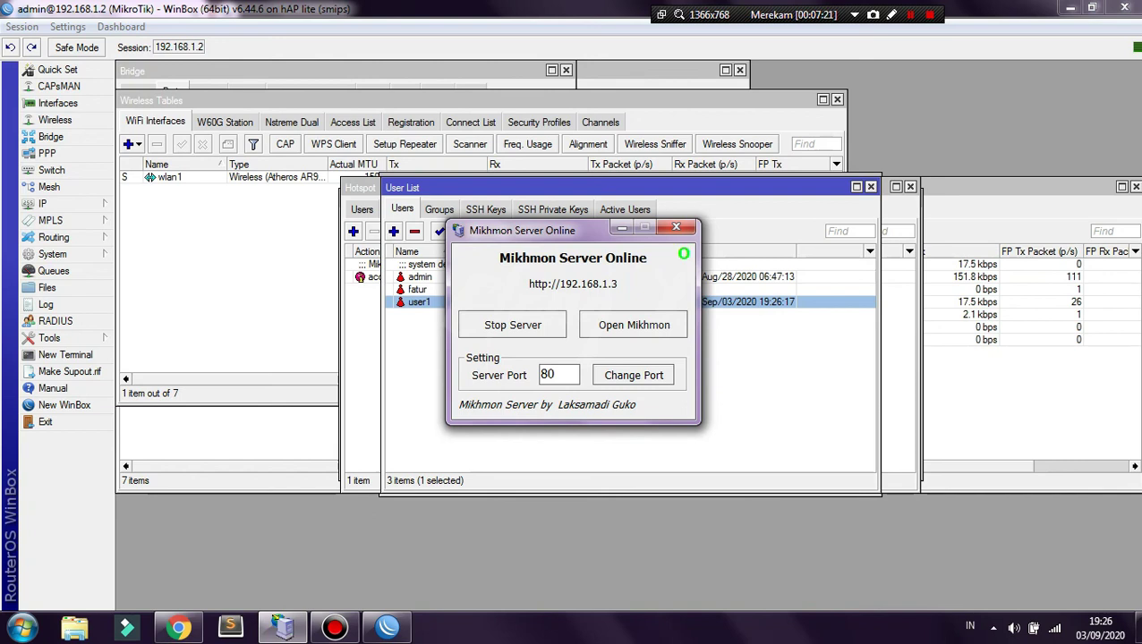
left_click(387, 626)
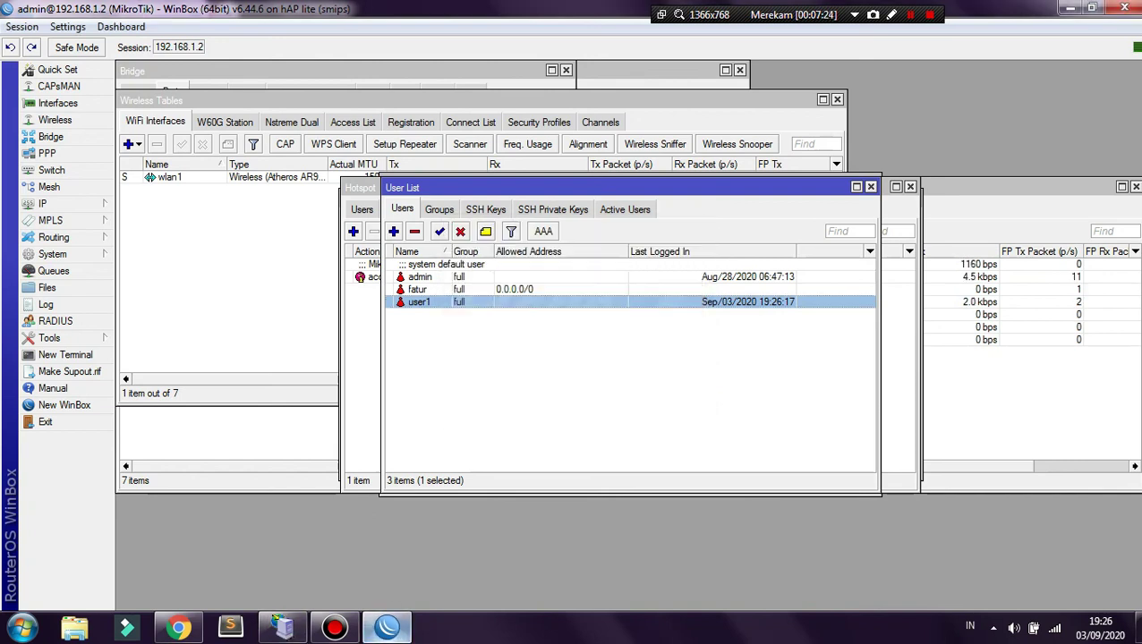